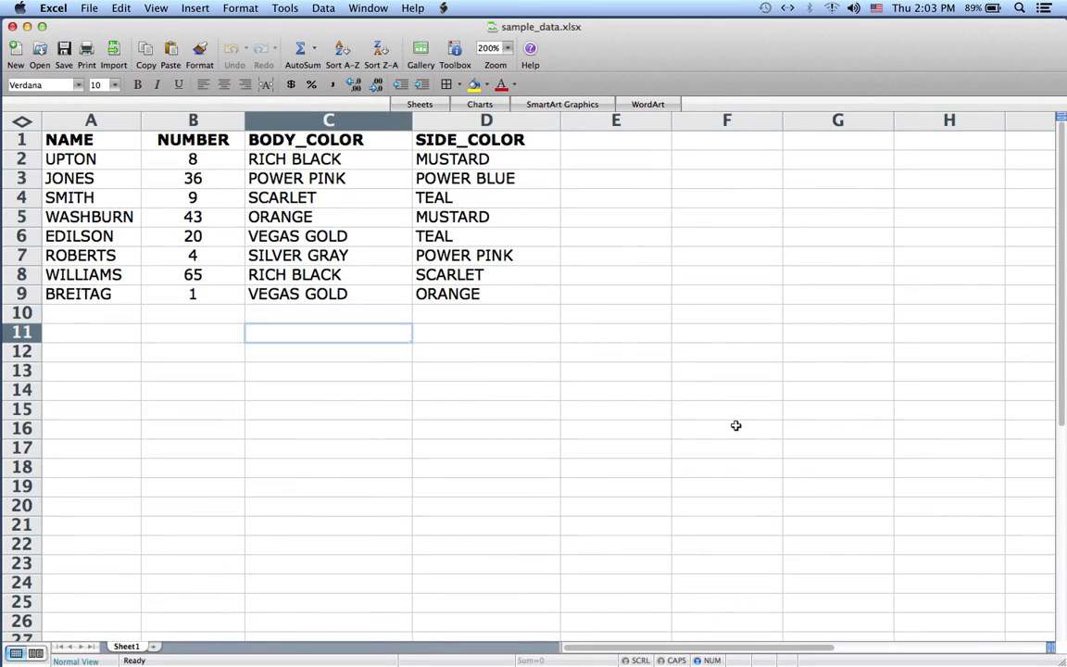
Review the NAME, NUMBER, BODY_COLOR and SIDE_COLOR column headings in the sample_data.xlsx sheet
{"action": "left_click", "coordinate": [105, 142]}
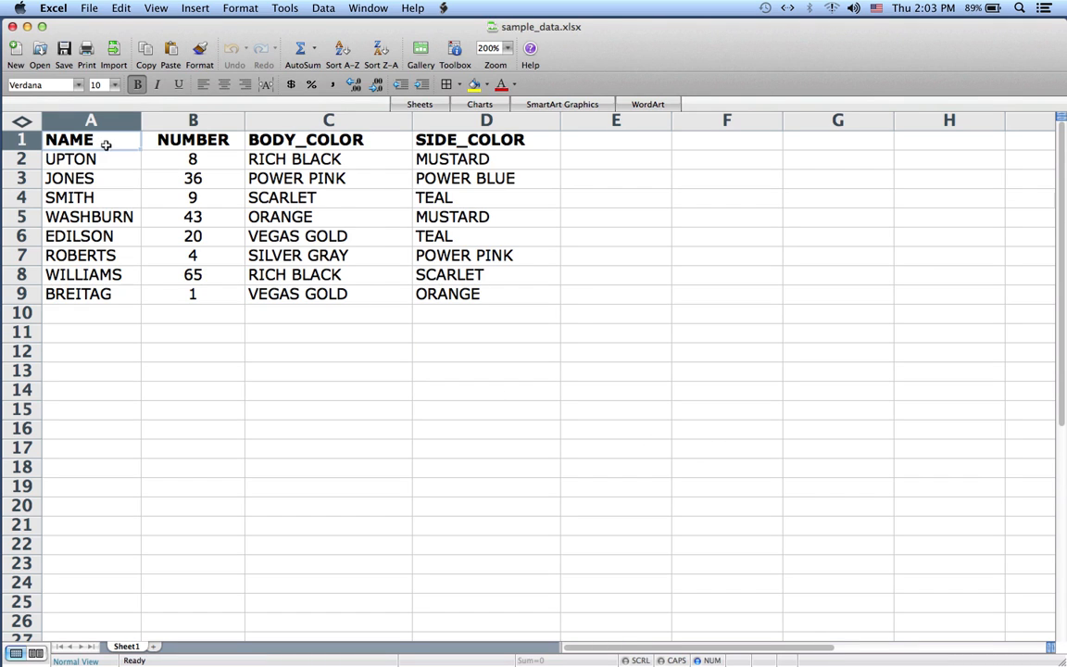
{"action": "left_click", "coordinate": [180, 141]}
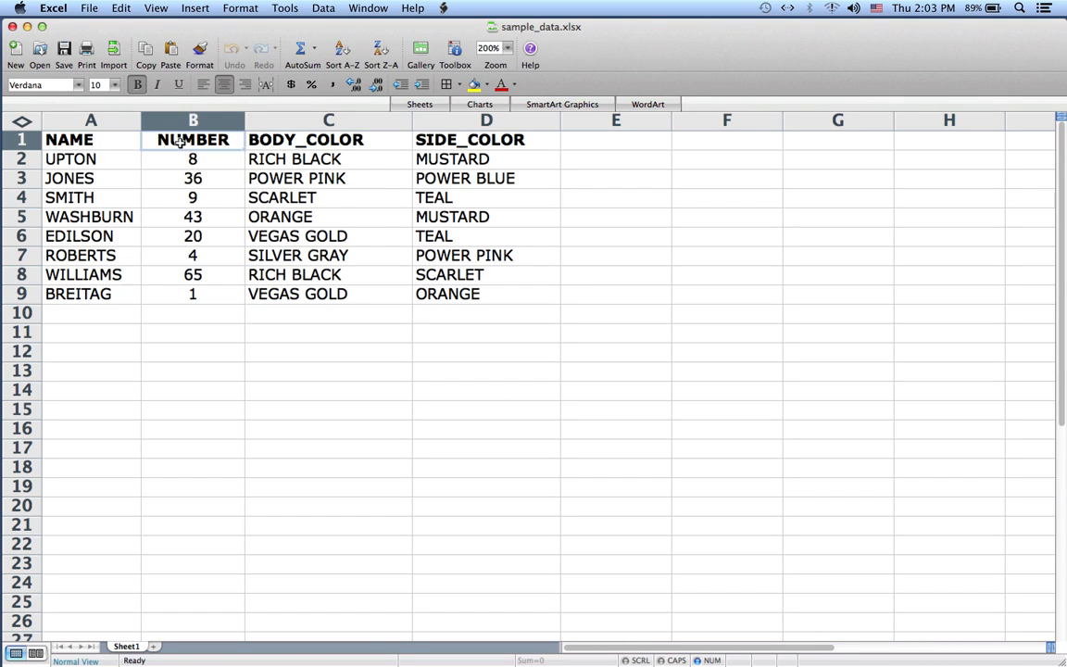
{"action": "left_click", "coordinate": [290, 141]}
{"action": "left_click", "coordinate": [488, 142]}
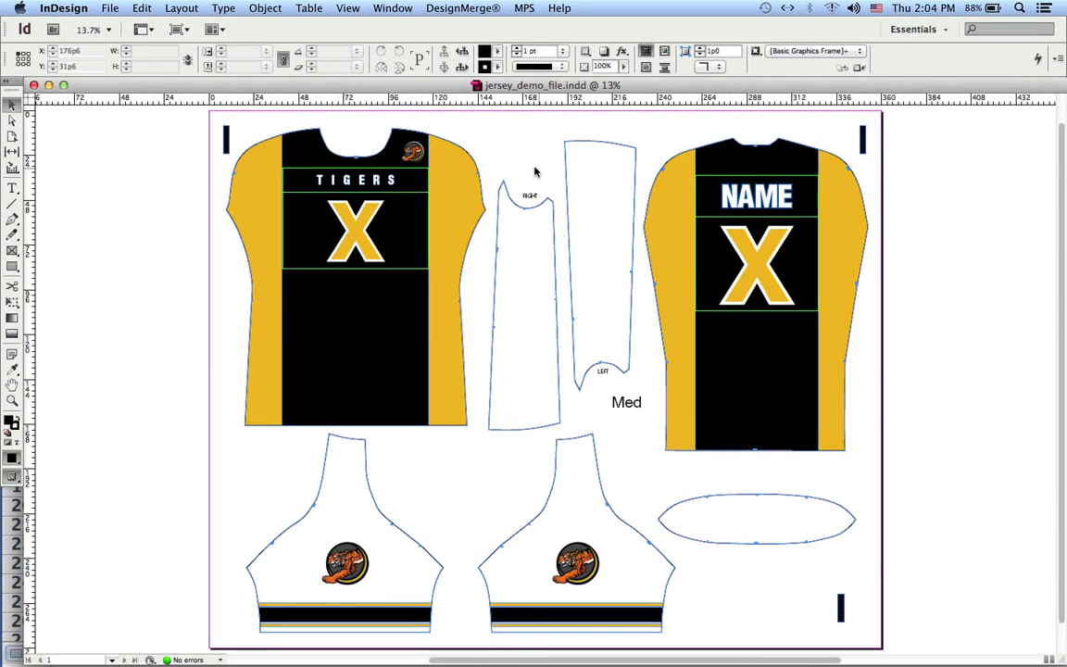
Show the DesignMerge palette in the InDesign jersey document and place it between the front and back jersey pieces
{"action": "left_click", "coordinate": [428, 7]}
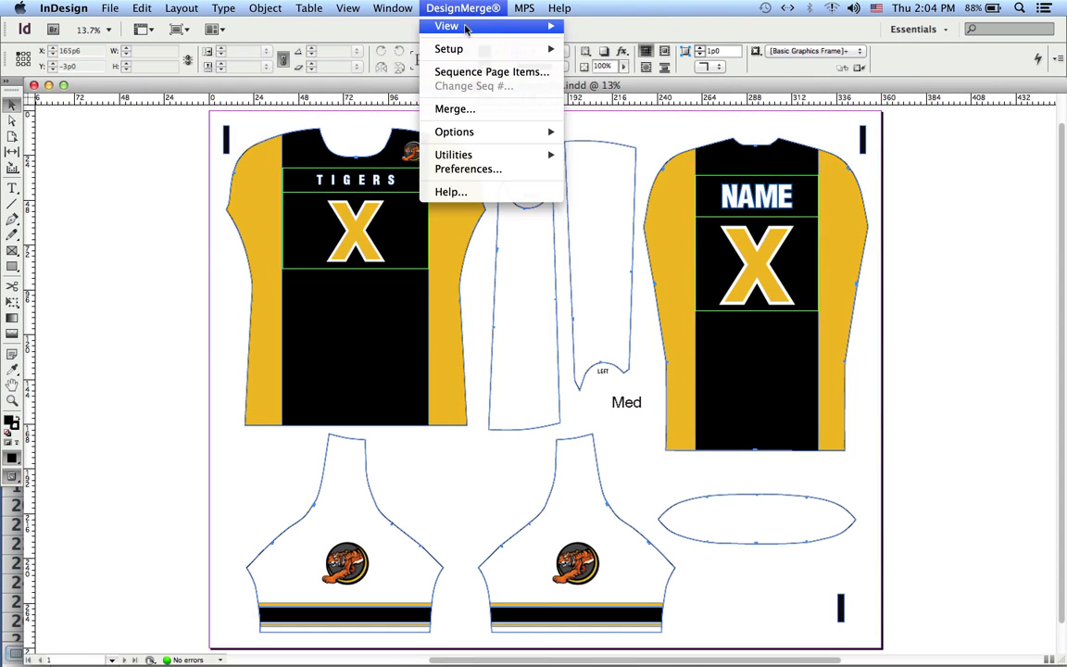
{"action": "mouse_move", "coordinate": [460, 27]}
{"action": "left_click", "coordinate": [608, 35]}
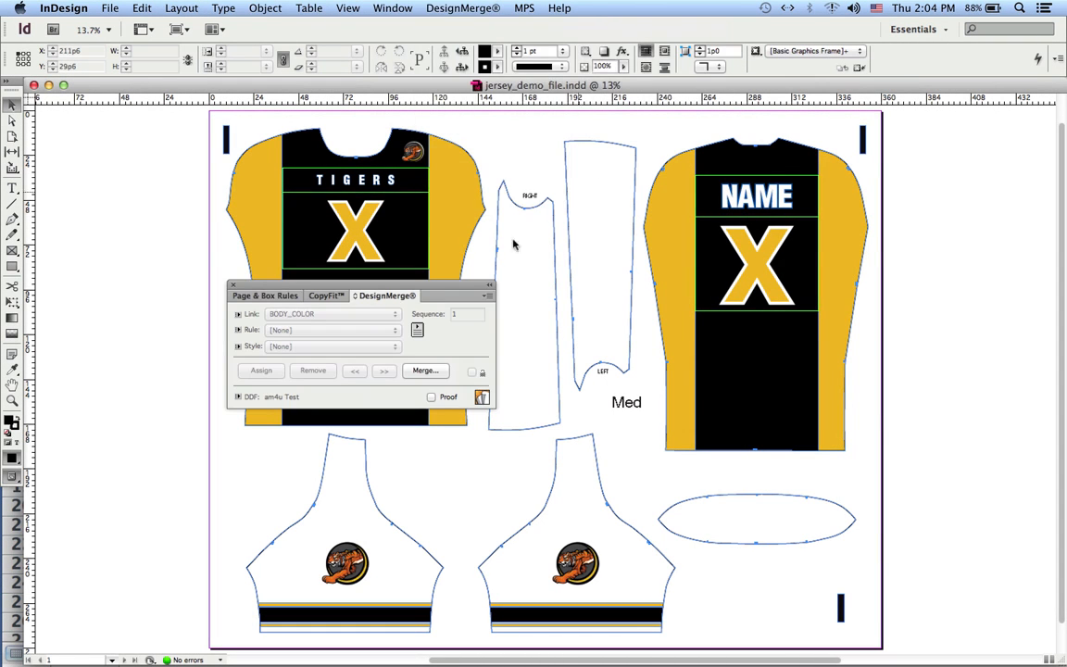
{"action": "left_click_drag", "start_coordinate": [465, 290], "coordinate": [662, 160]}
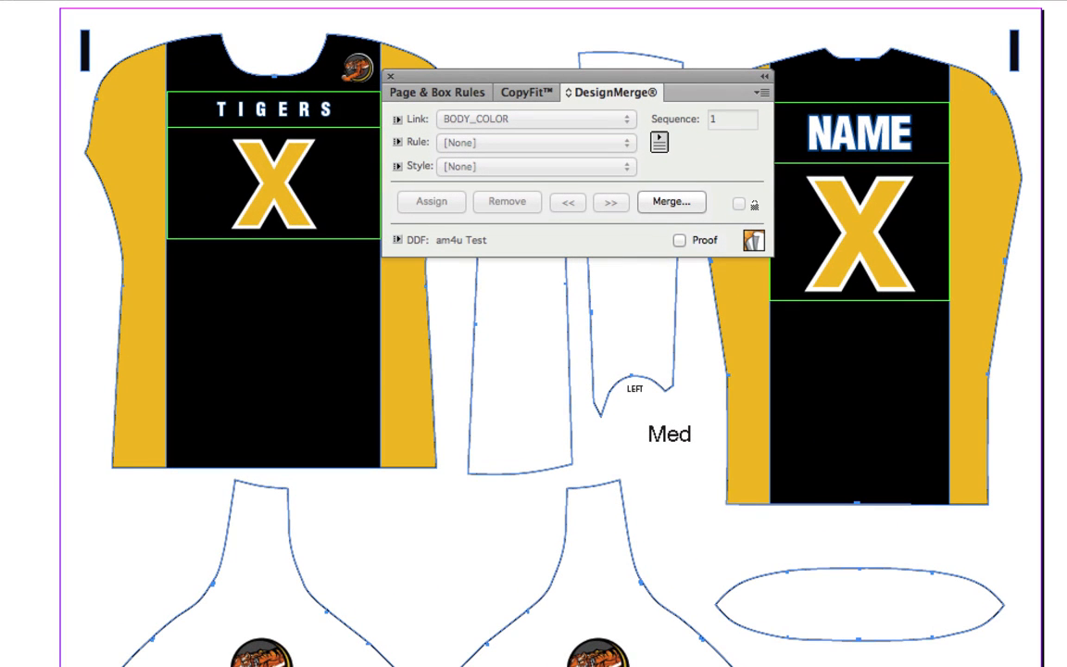
Assign the NUMBER link to the X placeholder on the front jersey, using the palette's expanded links list
{"action": "double_click", "coordinate": [250, 173]}
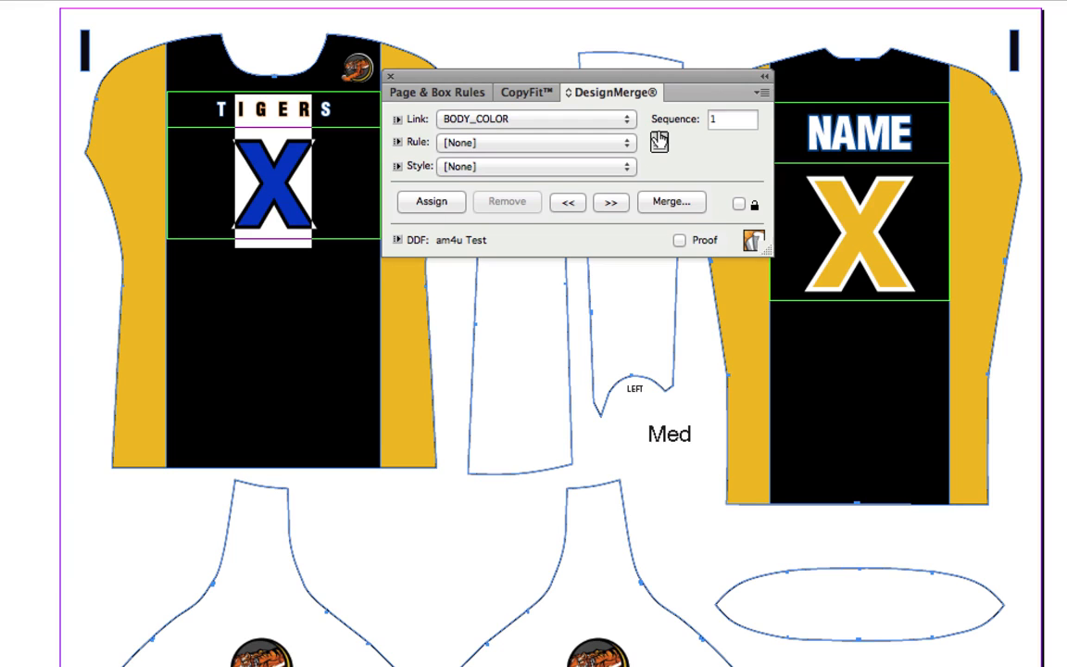
{"action": "left_click", "coordinate": [657, 140]}
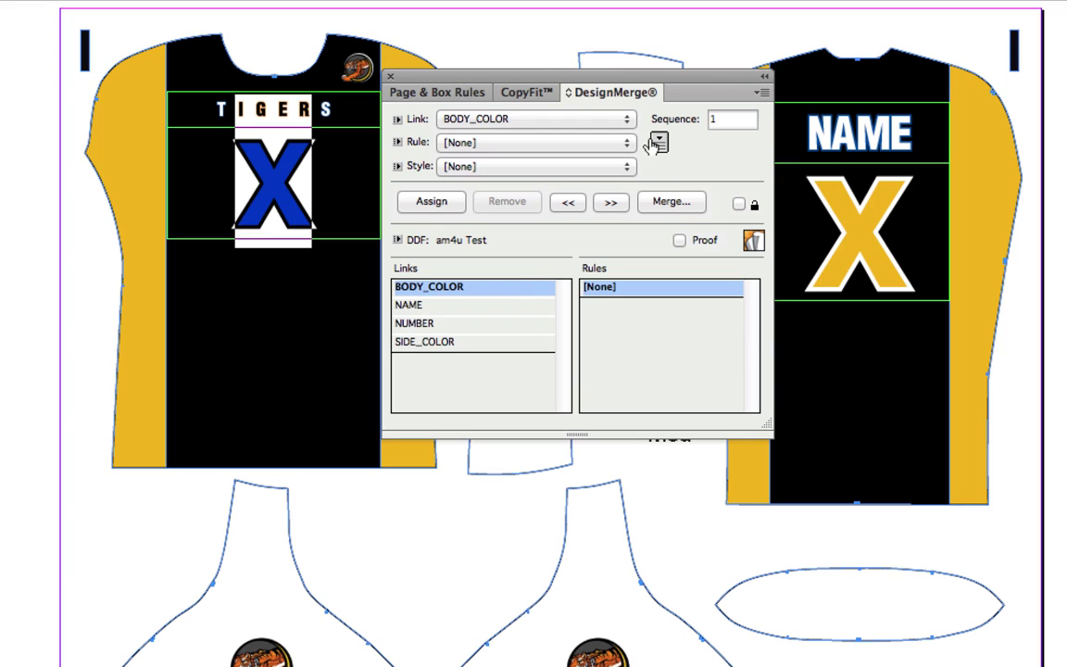
{"action": "left_click", "coordinate": [420, 324]}
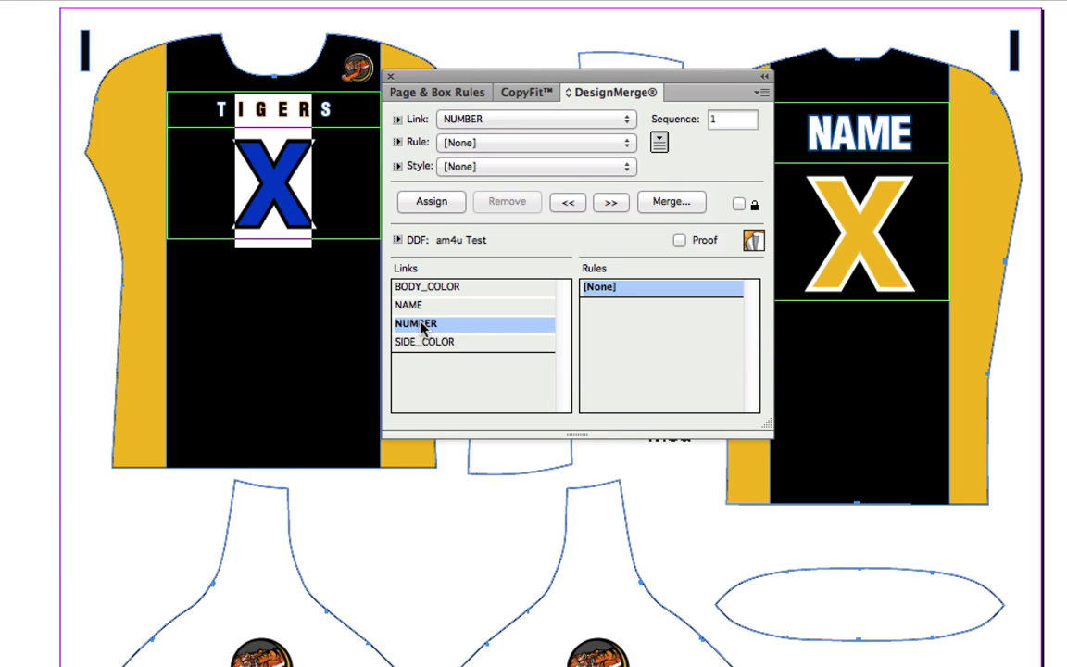
{"action": "left_click", "coordinate": [431, 202]}
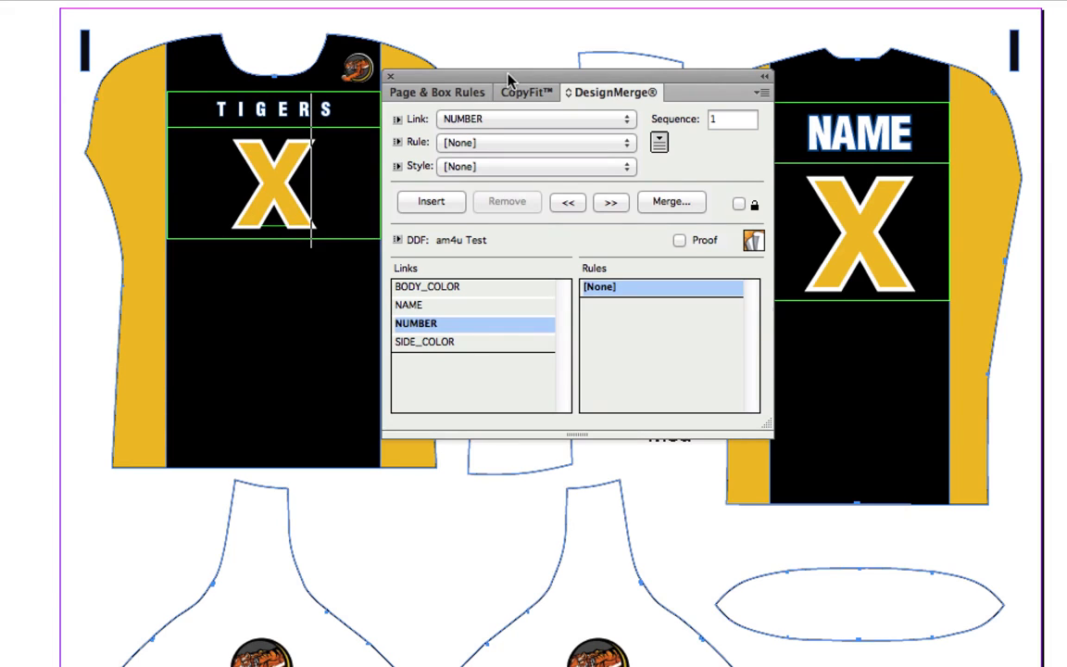
Move the palette clear of the back jersey and assign the NUMBER link to its X placeholder
{"action": "left_click_drag", "start_coordinate": [507, 81], "coordinate": [441, 207]}
{"action": "double_click", "coordinate": [838, 218]}
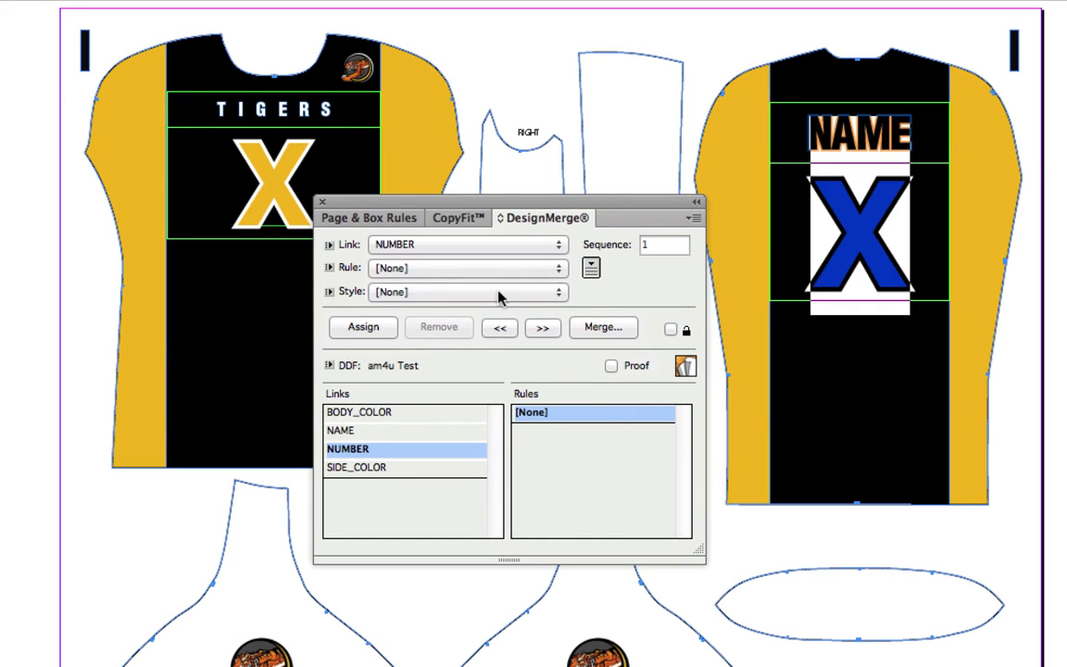
{"action": "left_click", "coordinate": [364, 327]}
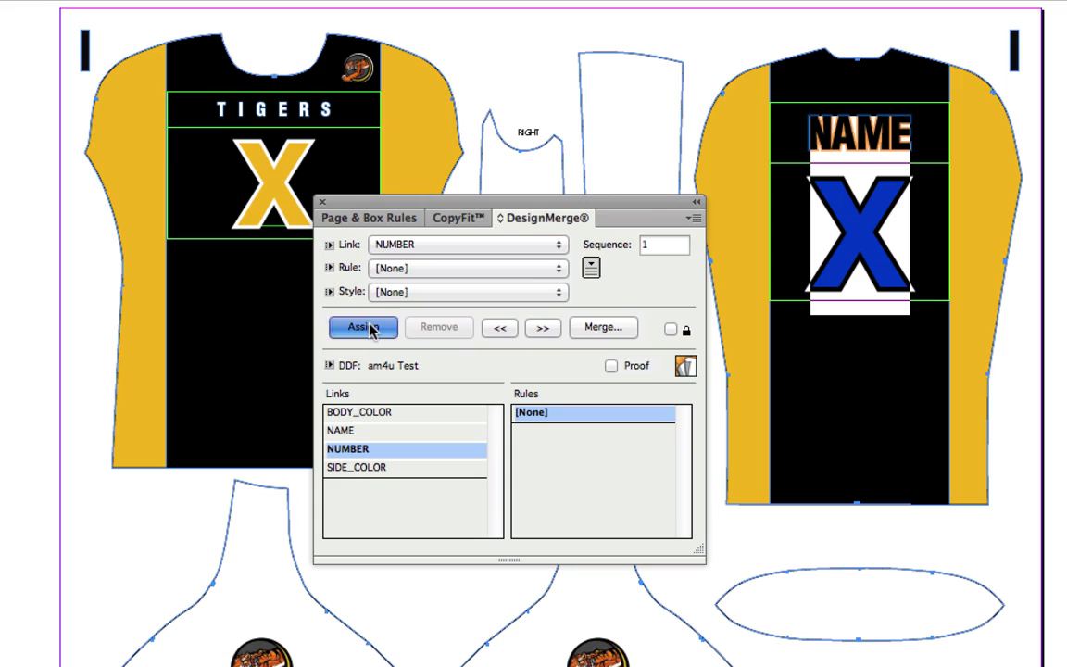
Assign the NAME link to the NAME placeholder text on the back jersey
{"action": "left_click", "coordinate": [850, 134]}
{"action": "double_click", "coordinate": [841, 132]}
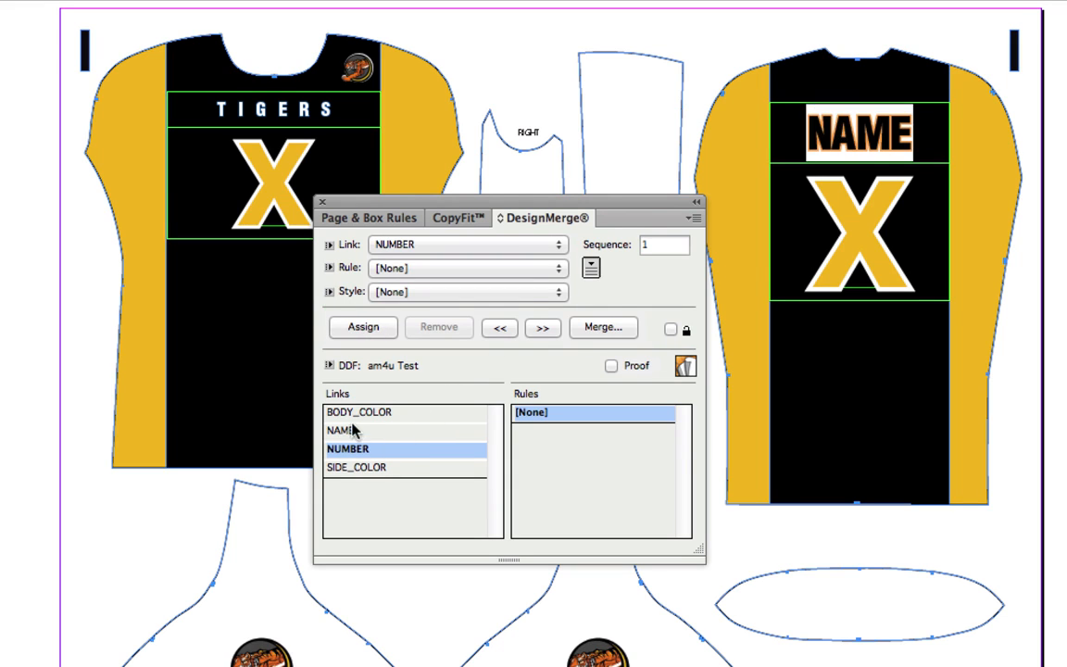
{"action": "left_click", "coordinate": [407, 430]}
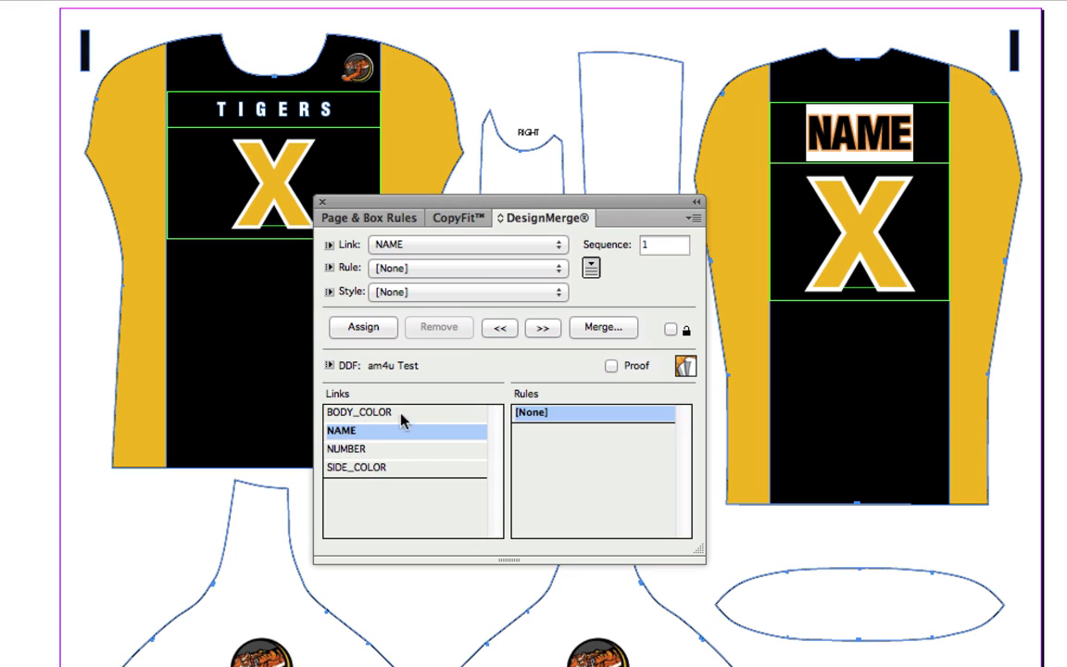
{"action": "left_click", "coordinate": [366, 327]}
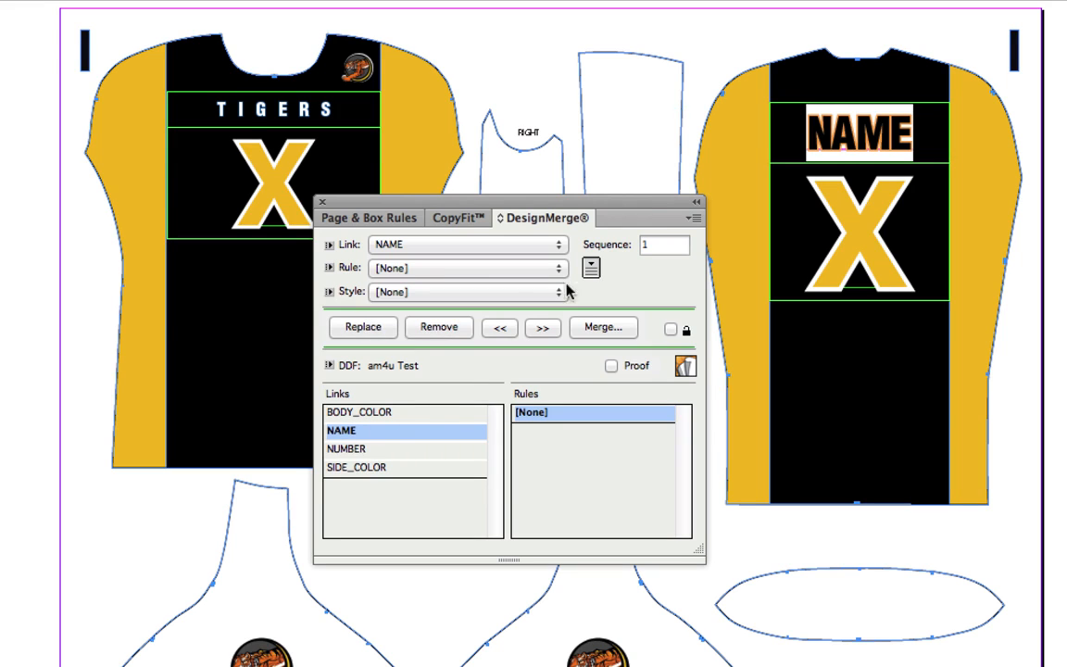
Collapse the palette's links and rules lists and save the jersey document with nothing left selected
{"action": "left_click", "coordinate": [591, 268]}
{"action": "left_click", "coordinate": [862, 132]}
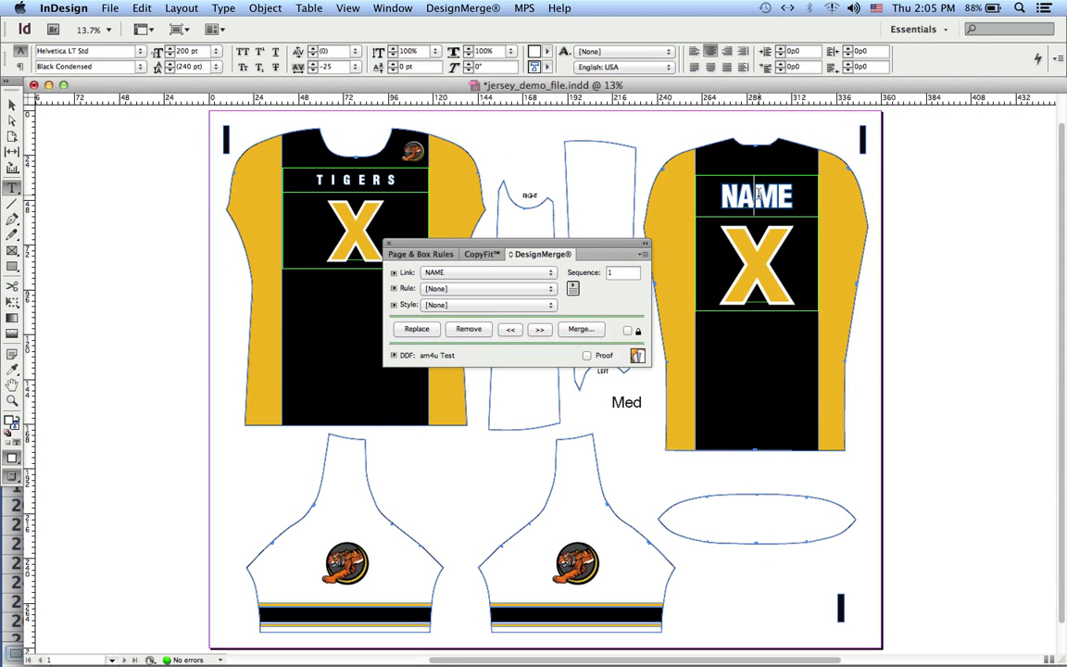
{"action": "key", "text": "super+s"}
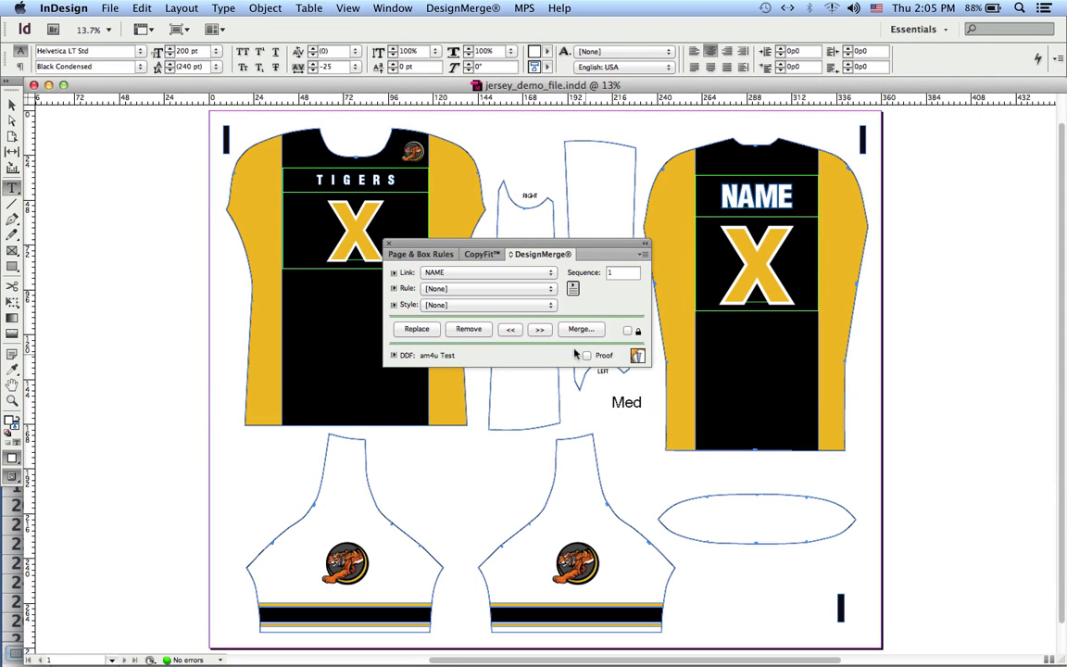
{"action": "key", "text": "super+shift+a"}
Run a Data Preview test merge of all records, using sample_data.csv as the database
{"action": "left_click", "coordinate": [455, 7]}
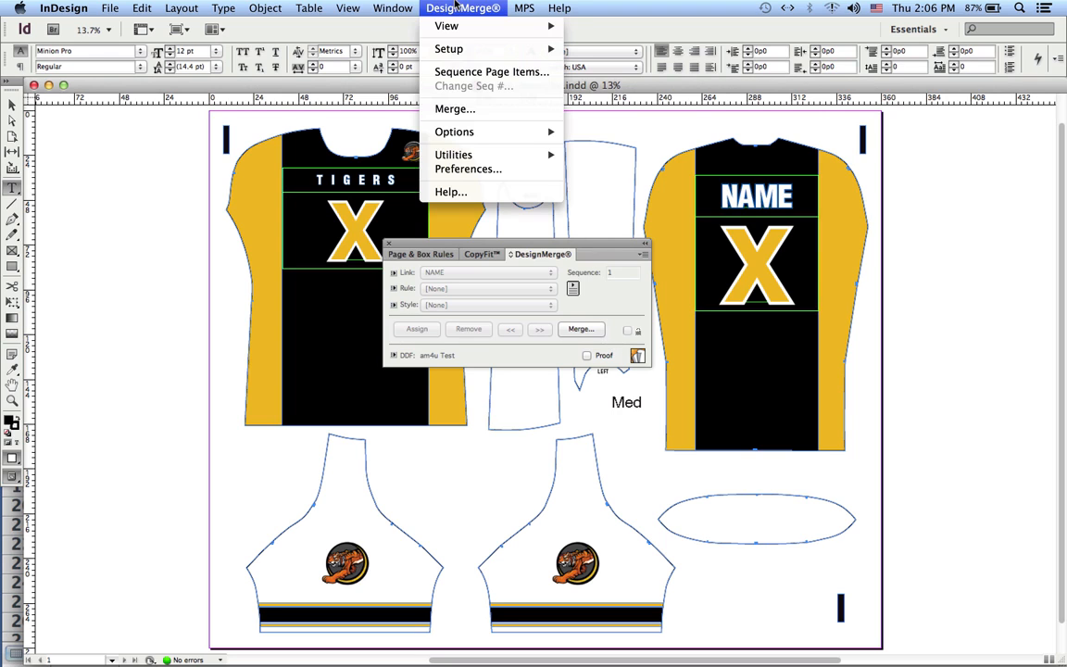
{"action": "left_click", "coordinate": [447, 108]}
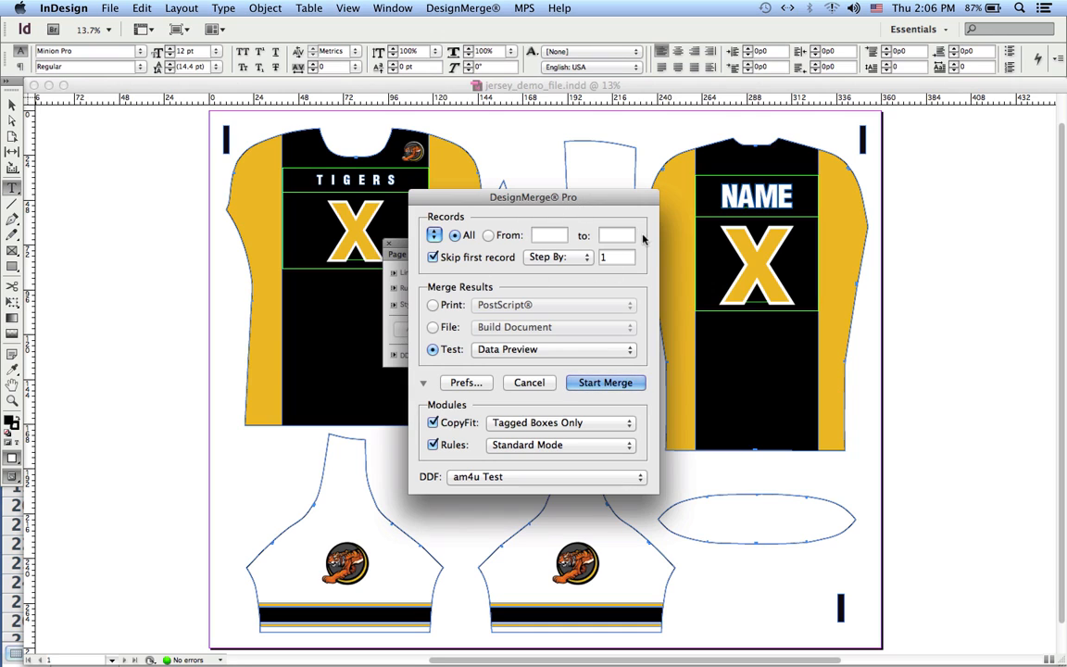
{"action": "left_click", "coordinate": [444, 305]}
{"action": "left_click", "coordinate": [445, 329]}
{"action": "left_click", "coordinate": [445, 350]}
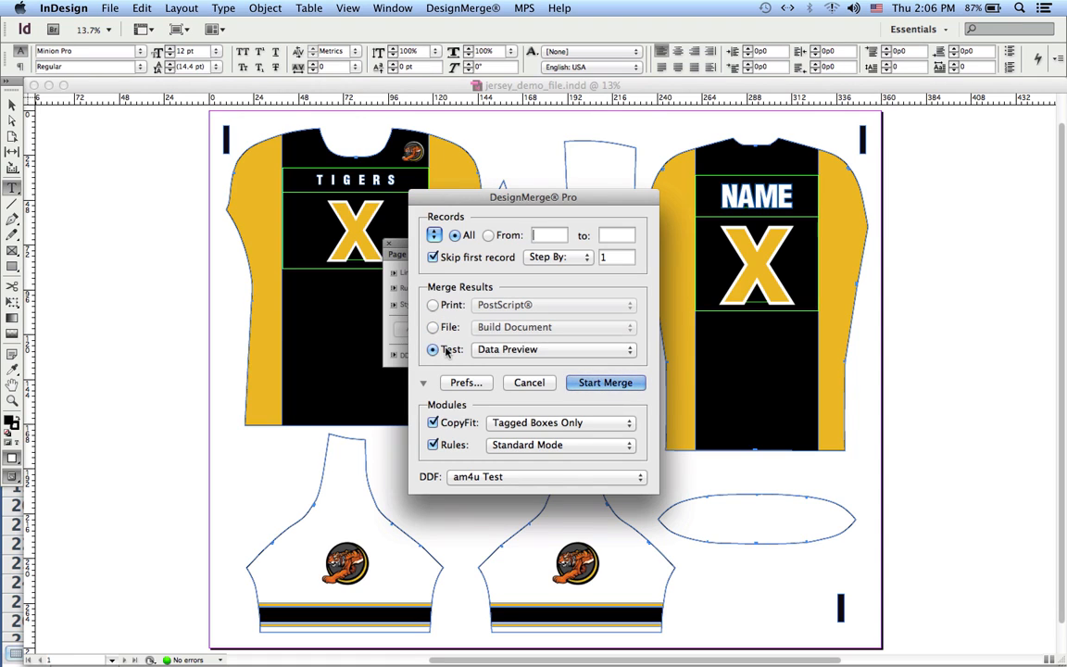
{"action": "left_click", "coordinate": [541, 351]}
{"action": "left_click", "coordinate": [541, 350]}
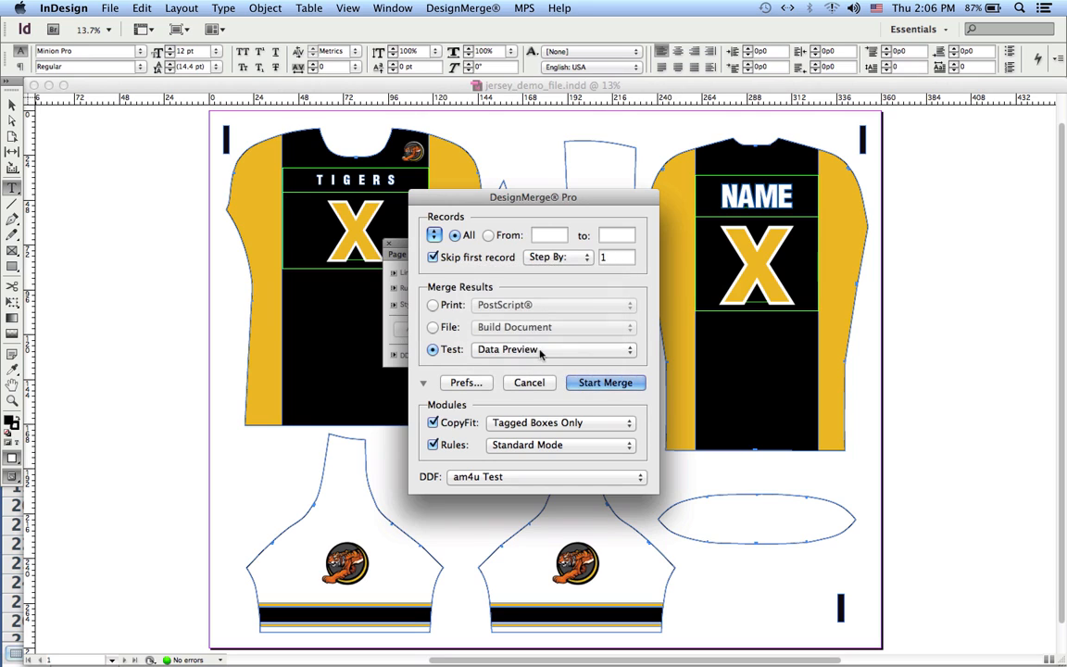
{"action": "left_click", "coordinate": [605, 383]}
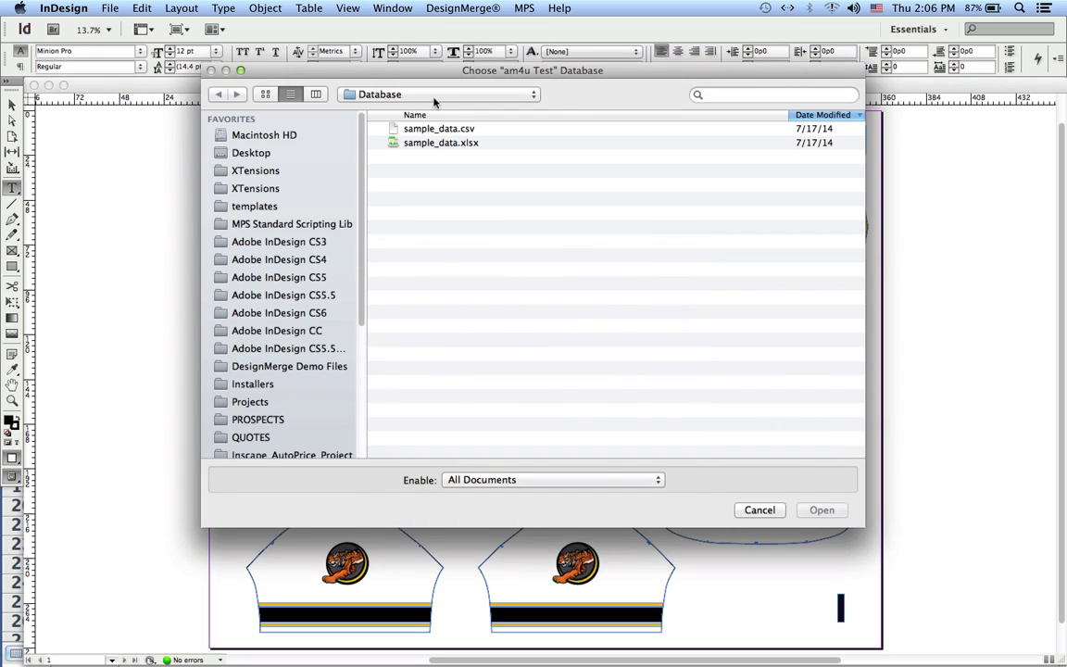
{"action": "double_click", "coordinate": [446, 131]}
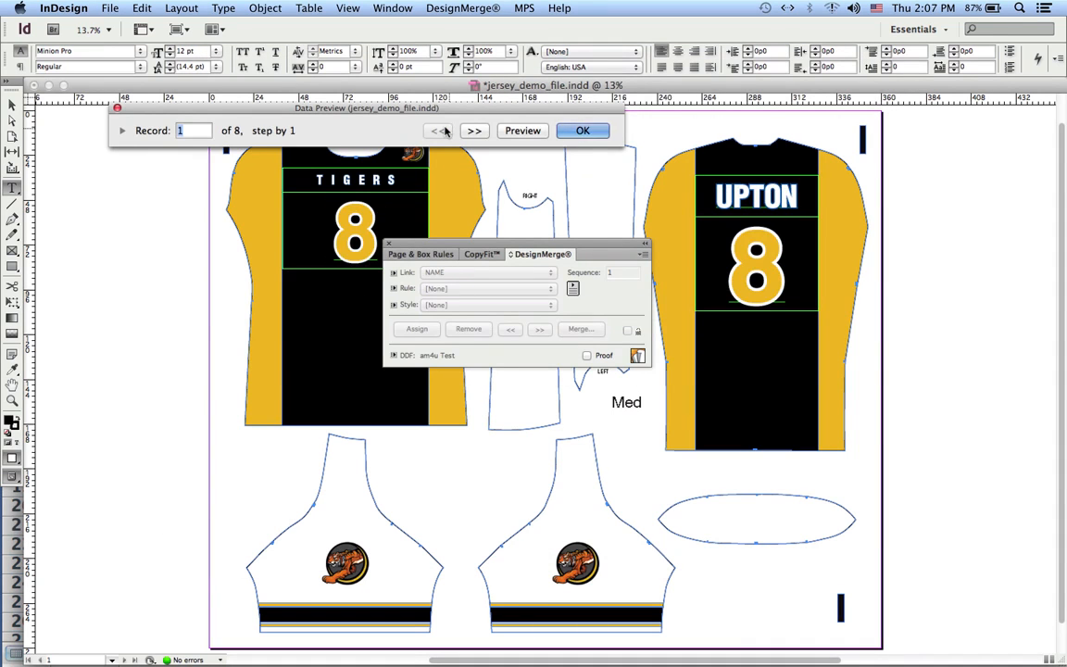
Examine the linked field data in the data preview while stepping forward from record 1 to record 4
{"action": "left_click", "coordinate": [121, 130]}
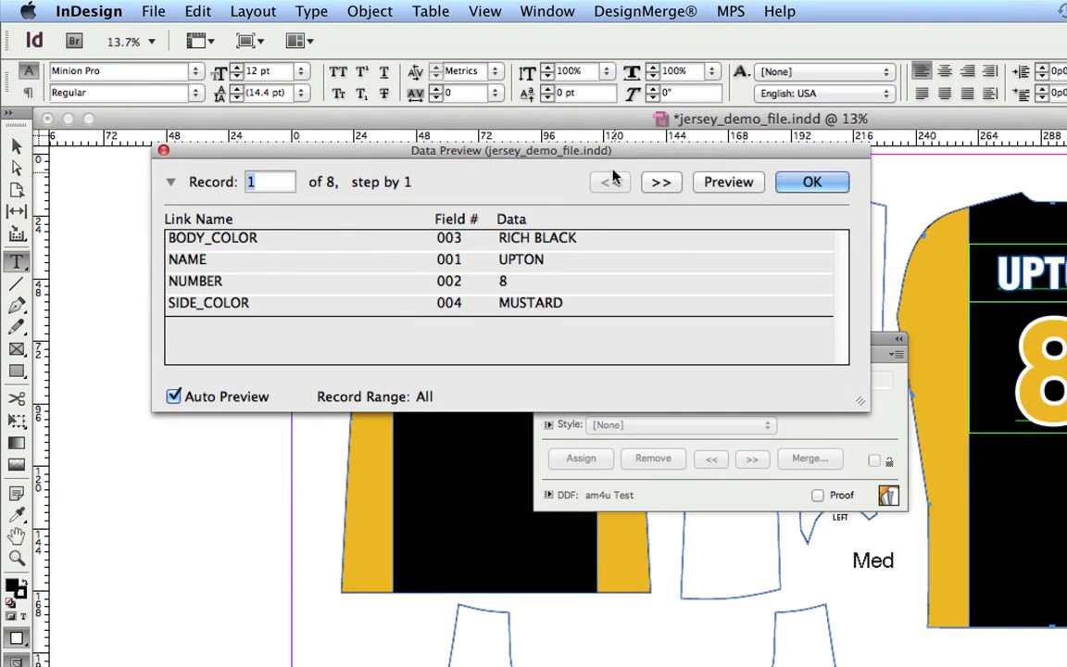
{"action": "left_click", "coordinate": [659, 183]}
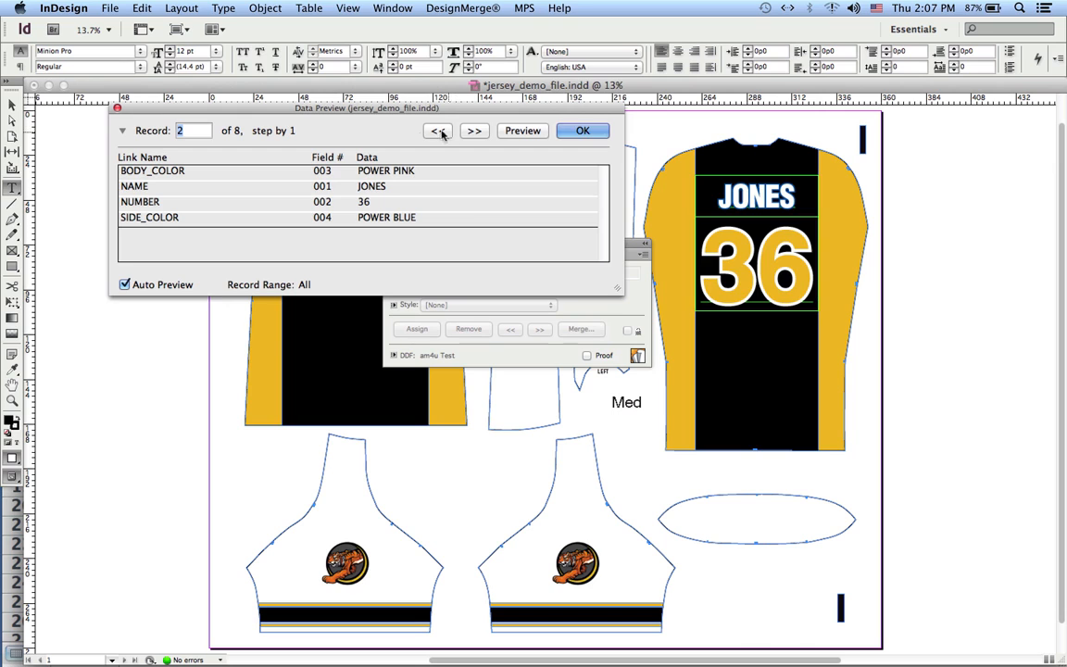
{"action": "left_click", "coordinate": [122, 130]}
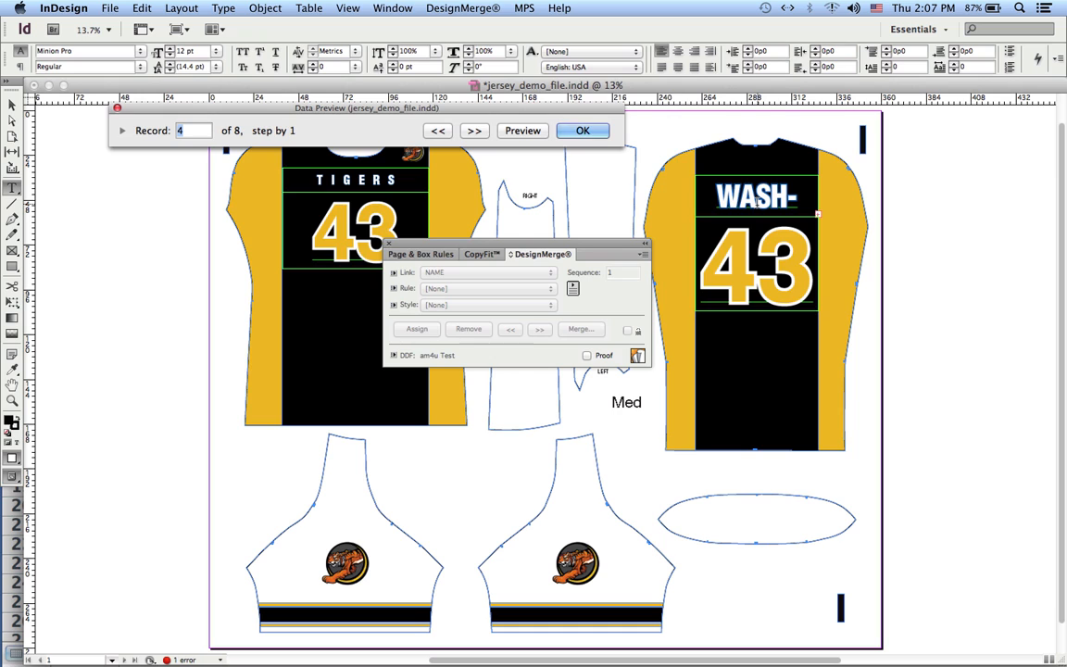
Tag the back jersey's name box with CopyFit Set 2 and refresh the preview of record 4
{"action": "left_click", "coordinate": [12, 121]}
{"action": "left_click", "coordinate": [747, 189]}
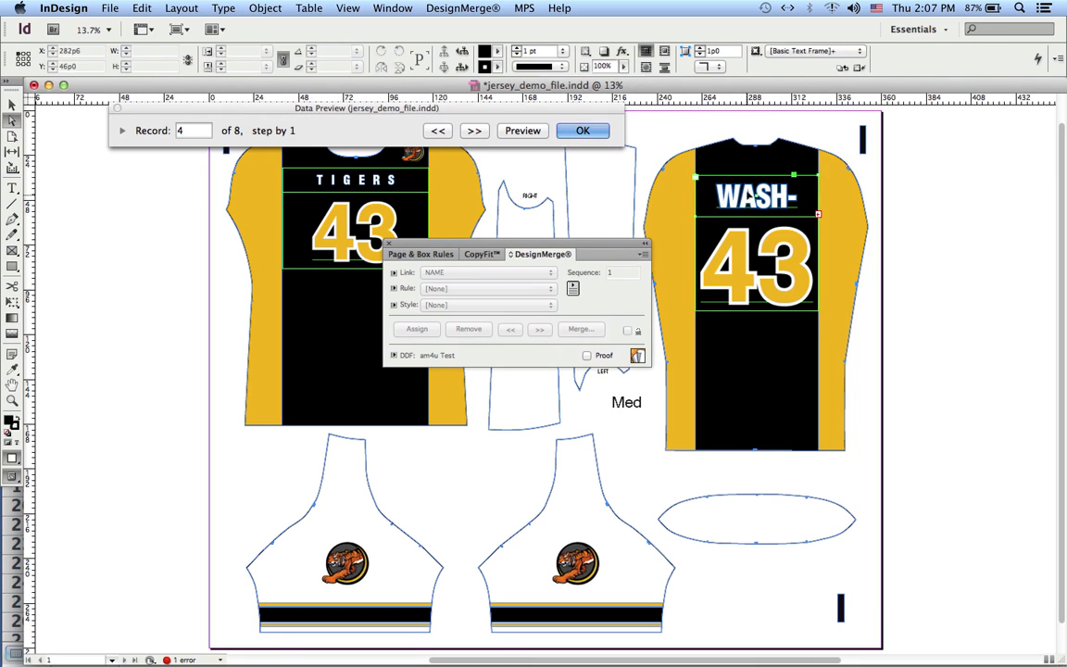
{"action": "left_click", "coordinate": [482, 254]}
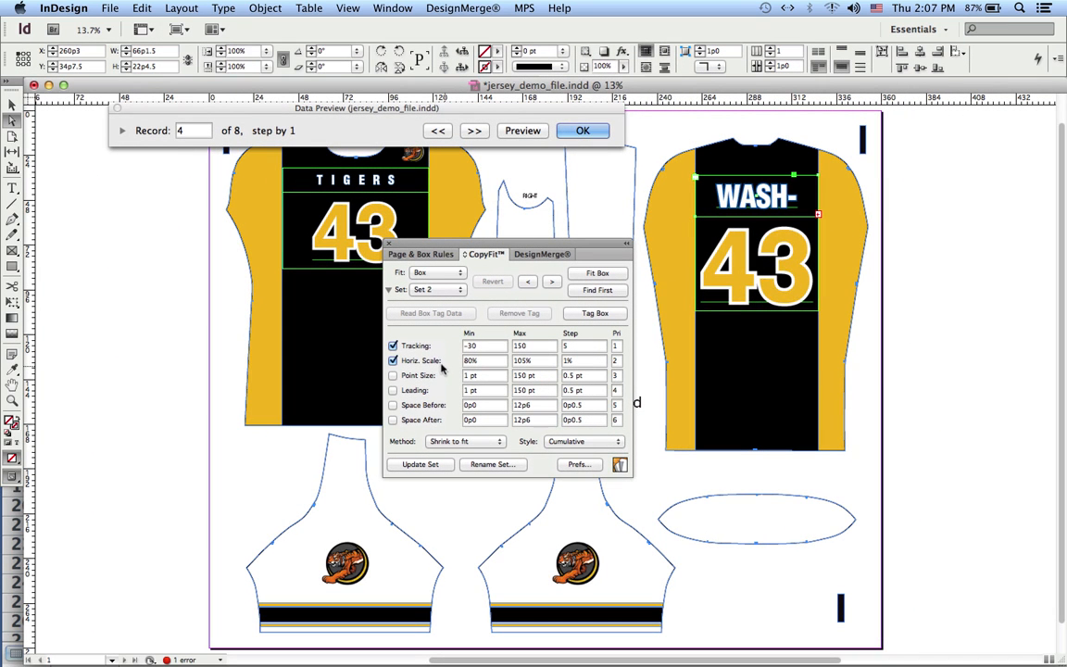
{"action": "left_click", "coordinate": [602, 315]}
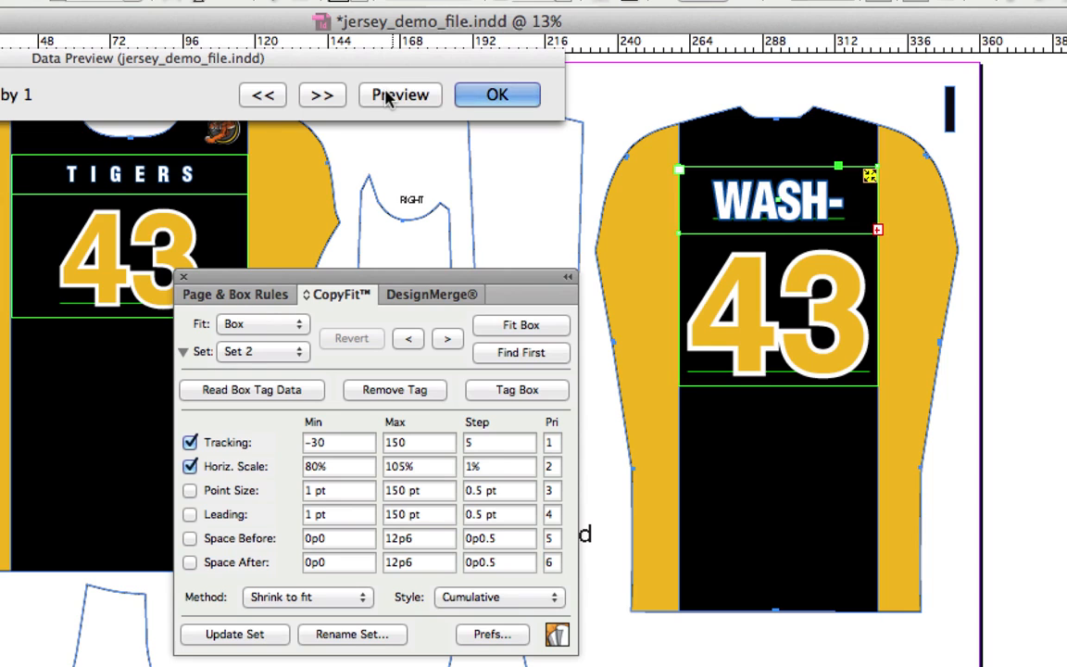
{"action": "left_click", "coordinate": [387, 96]}
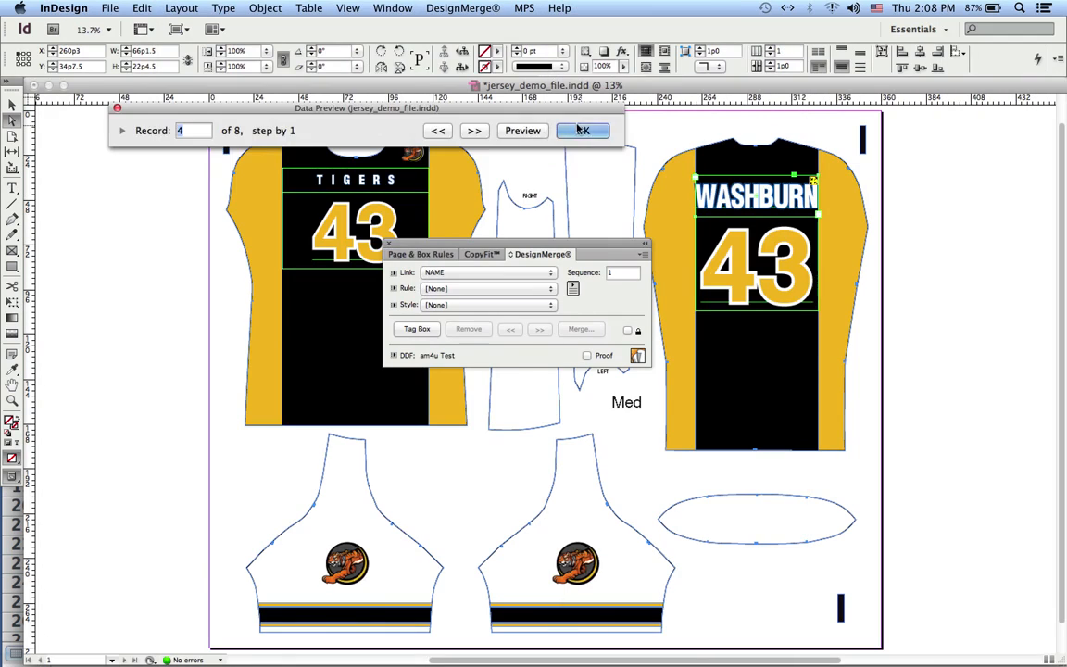
Close the data preview and merge all records to file with Build Document, using sample_data.csv
{"action": "left_click", "coordinate": [582, 130]}
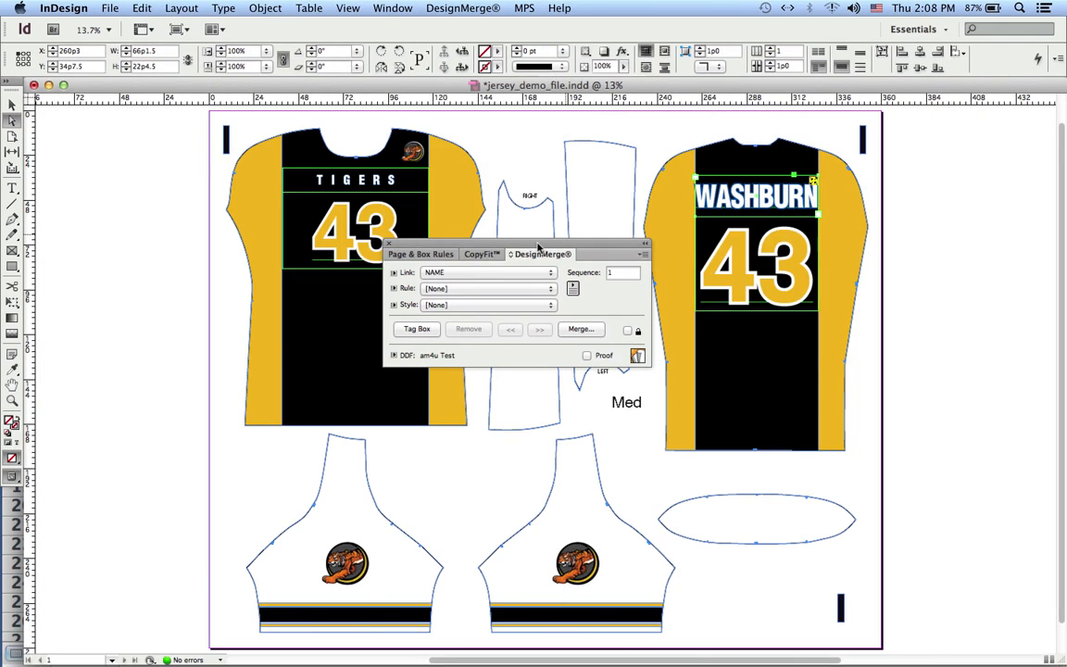
{"action": "left_click_drag", "start_coordinate": [541, 245], "coordinate": [282, 239]}
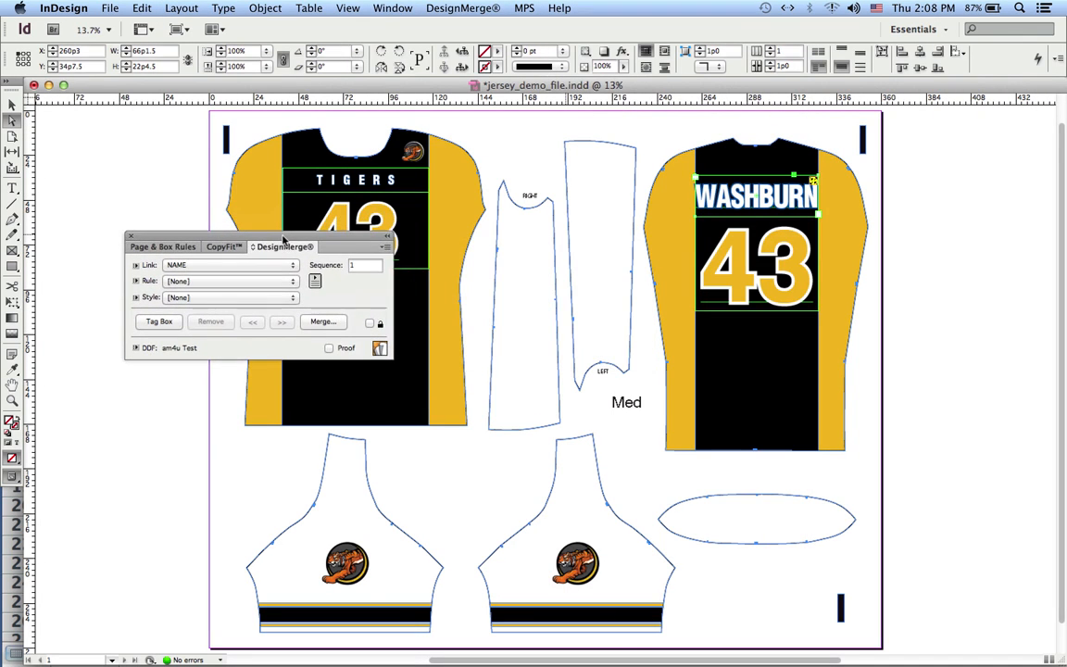
{"action": "left_click", "coordinate": [321, 322]}
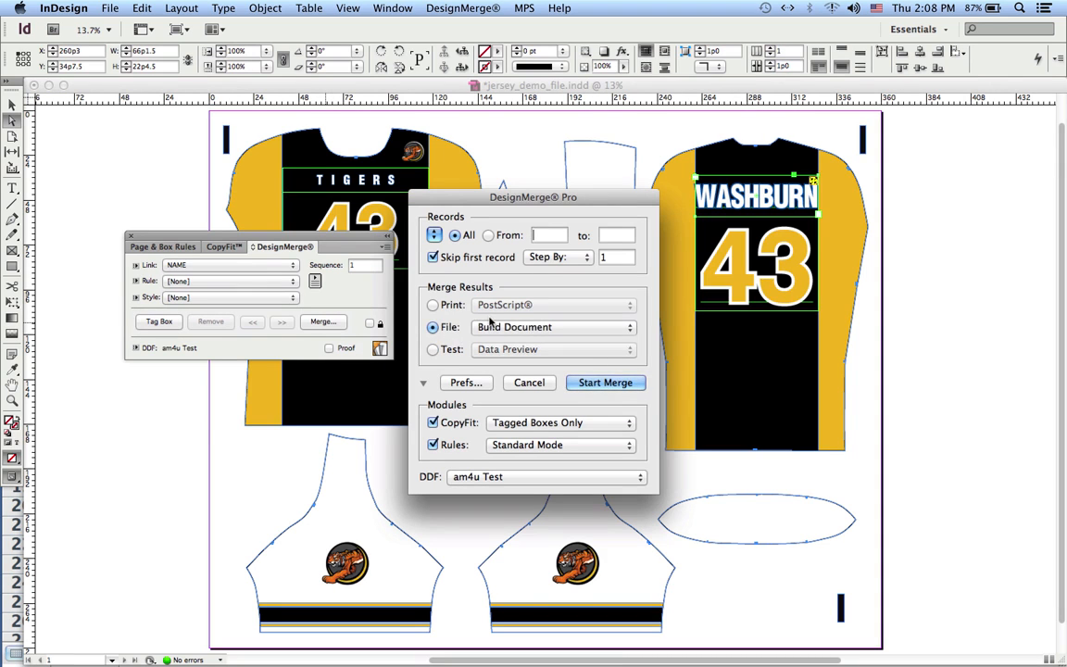
{"action": "left_click", "coordinate": [604, 383]}
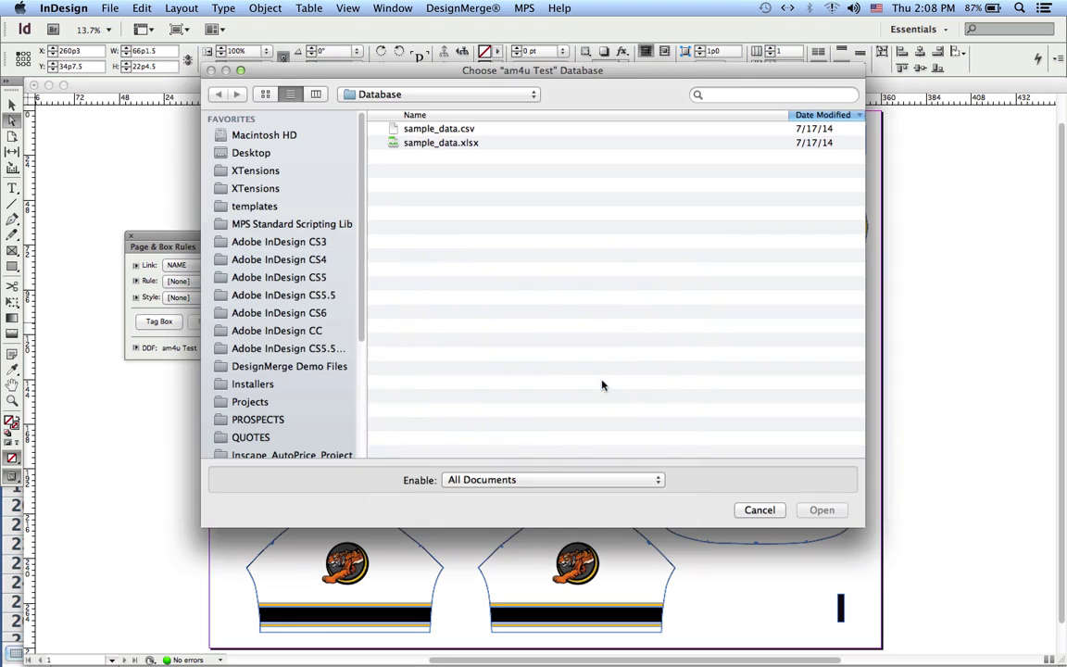
{"action": "double_click", "coordinate": [439, 131]}
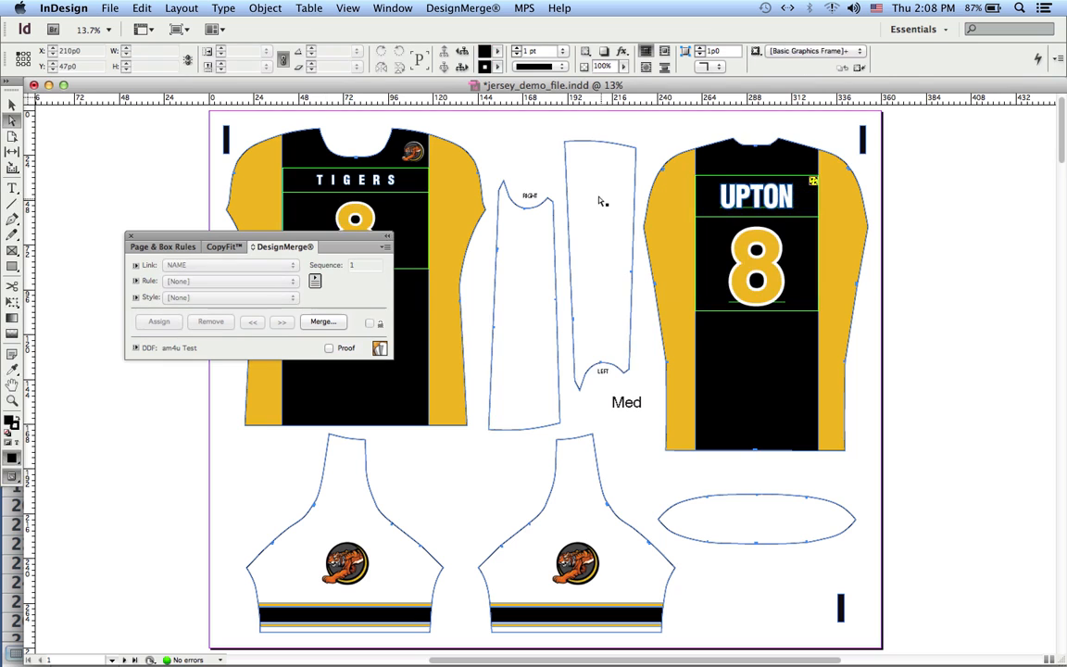
Examine the merged jersey pages one by one, checking each back name and the front and back numbers
{"action": "scroll", "coordinate": [599, 200], "scroll_direction": "down", "scroll_amount": 10}
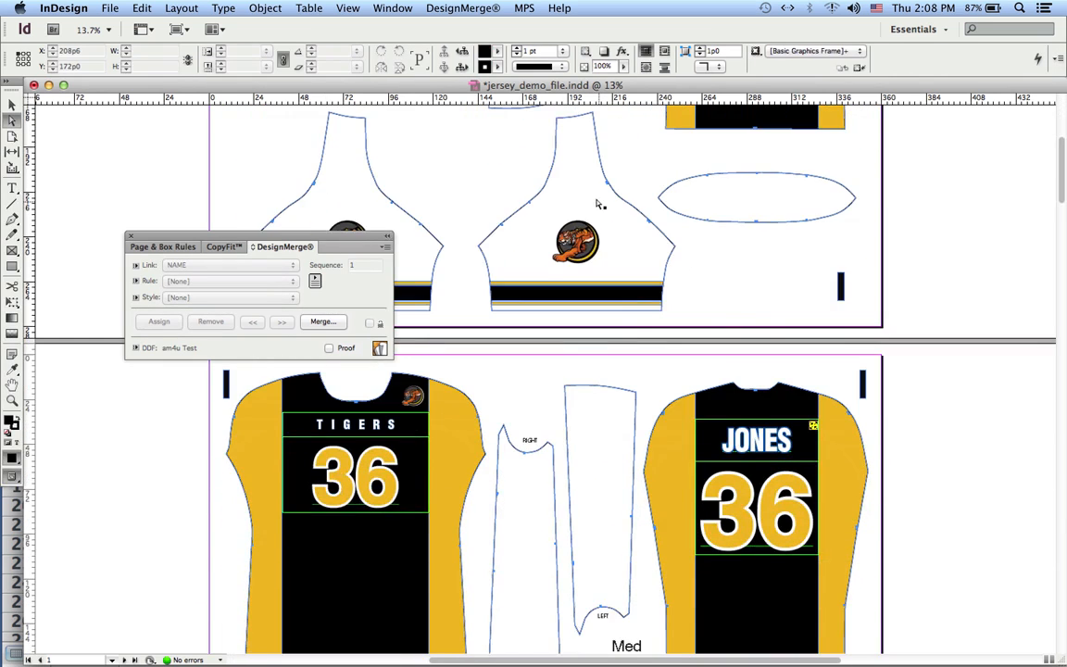
{"action": "scroll", "coordinate": [596, 206], "scroll_direction": "down", "scroll_amount": 2}
{"action": "scroll", "coordinate": [598, 209], "scroll_direction": "down", "scroll_amount": 10}
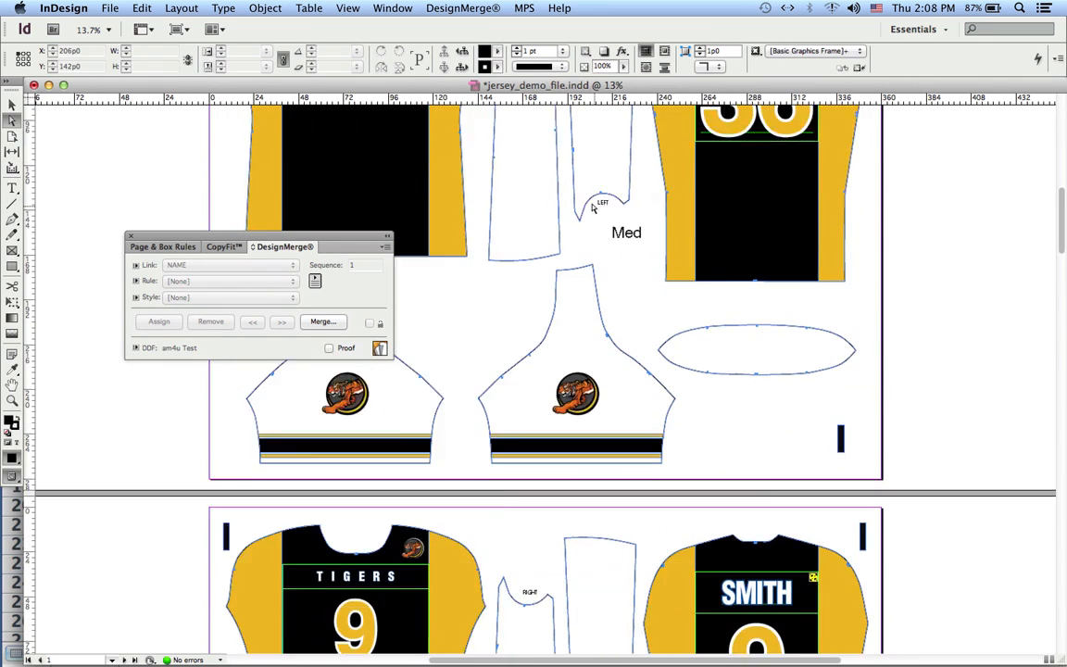
{"action": "scroll", "coordinate": [591, 210], "scroll_direction": "down", "scroll_amount": 9}
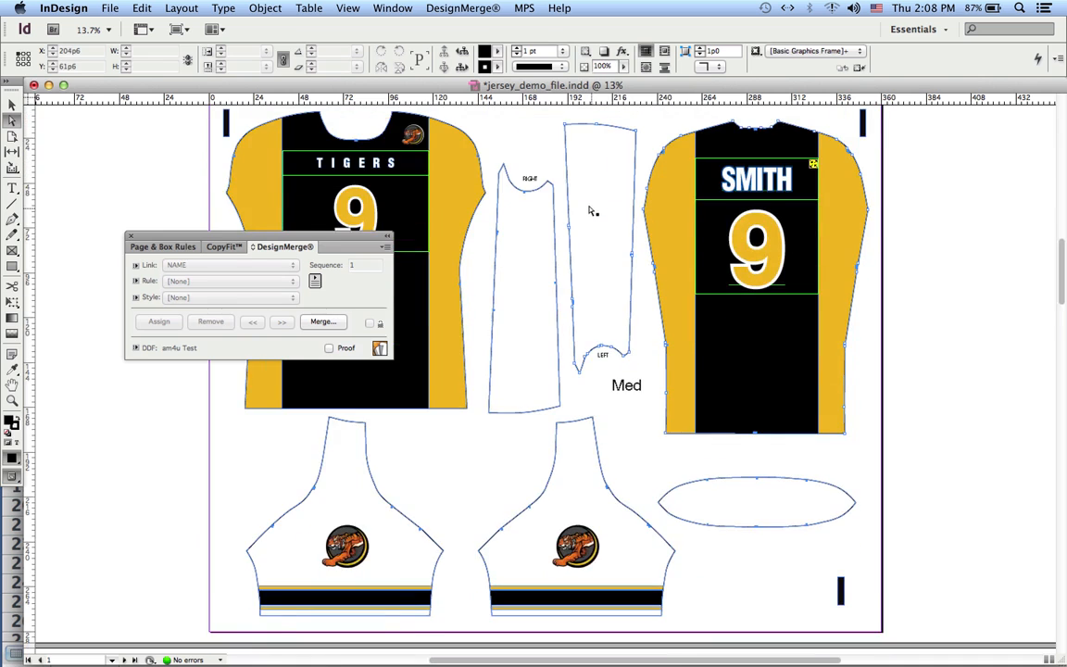
{"action": "scroll", "coordinate": [586, 213], "scroll_direction": "down", "scroll_amount": 10}
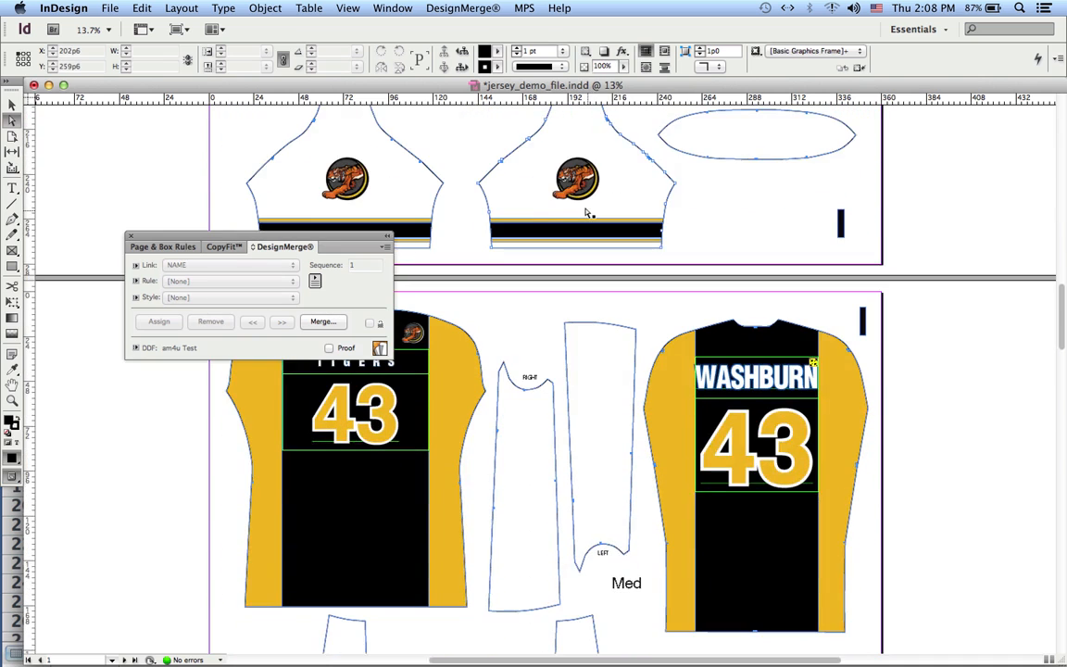
{"action": "scroll", "coordinate": [583, 215], "scroll_direction": "down", "scroll_amount": 10}
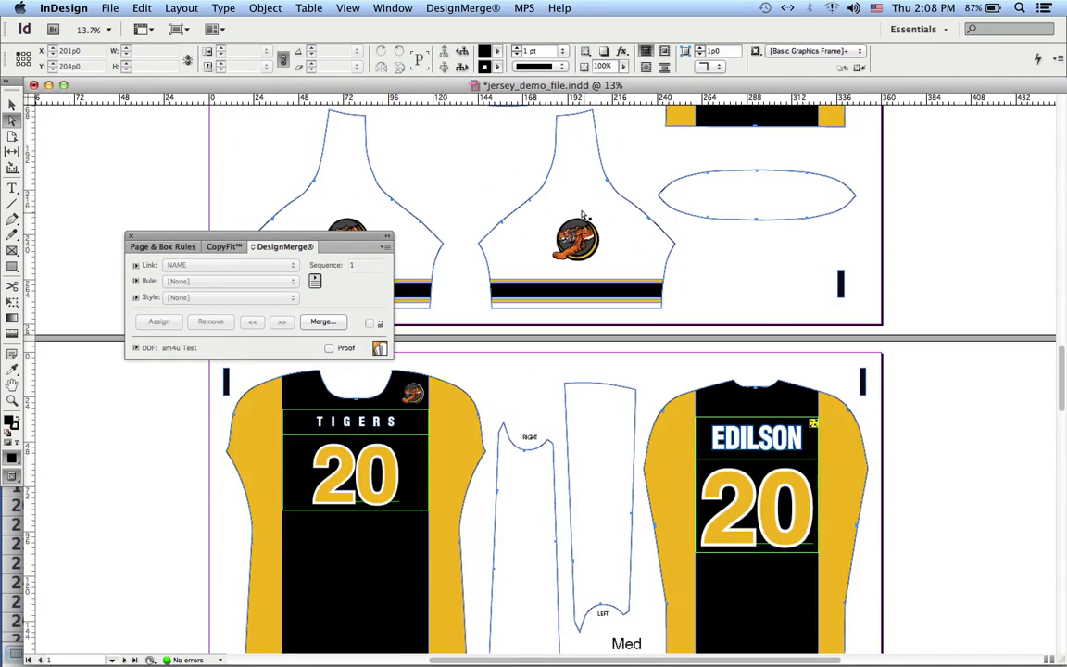
{"action": "scroll", "coordinate": [583, 215], "scroll_direction": "down", "scroll_amount": 7}
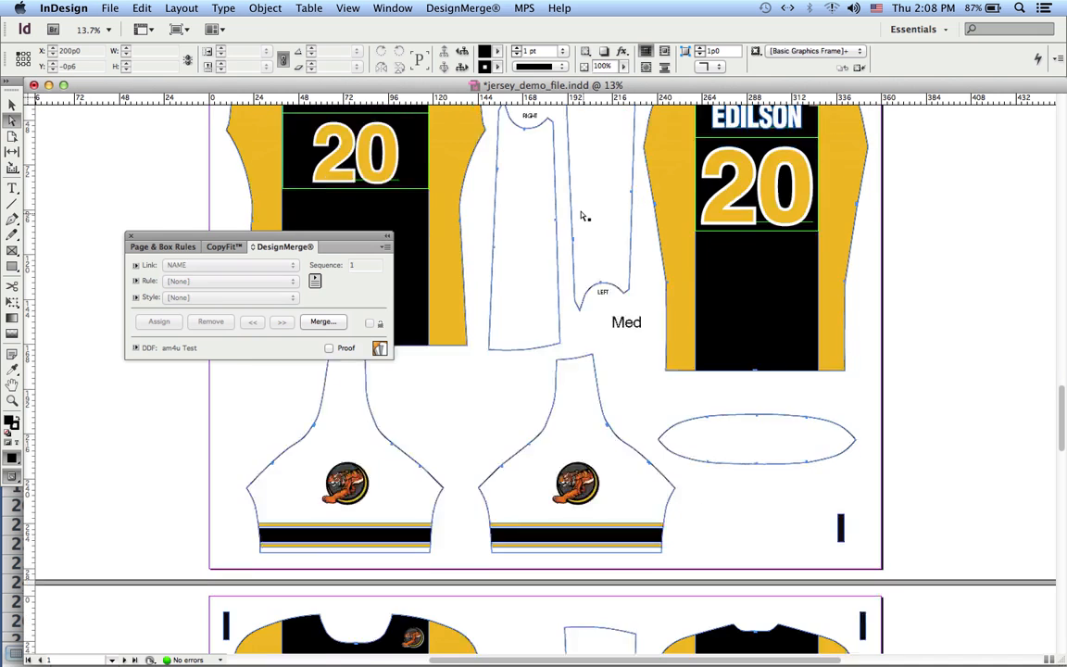
{"action": "scroll", "coordinate": [582, 216], "scroll_direction": "down", "scroll_amount": 4}
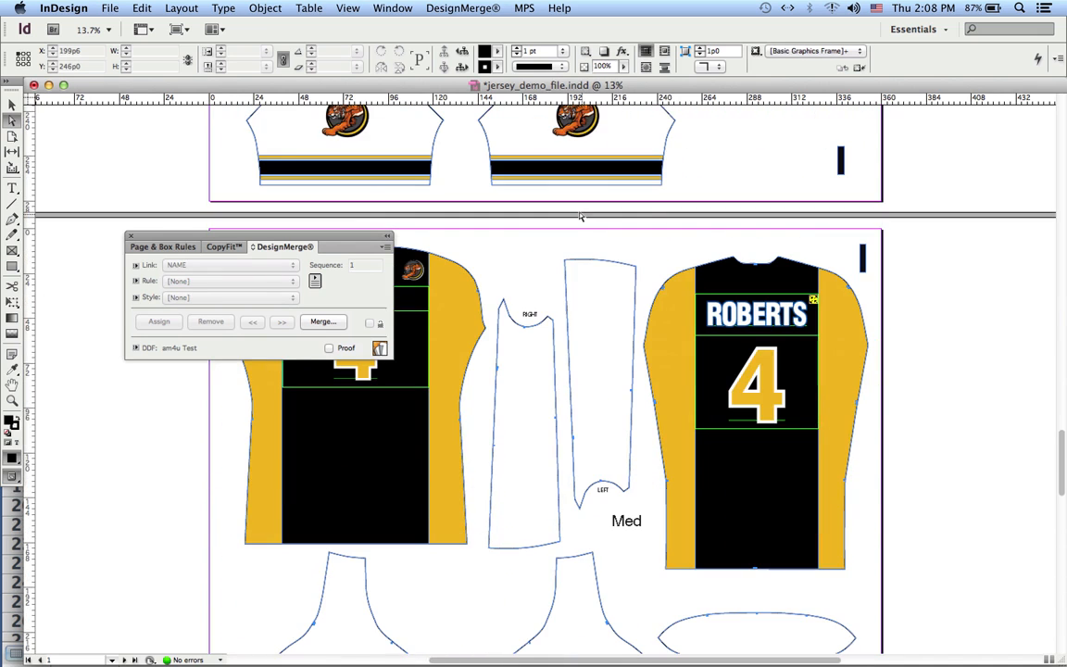
{"action": "scroll", "coordinate": [581, 217], "scroll_direction": "down", "scroll_amount": 7}
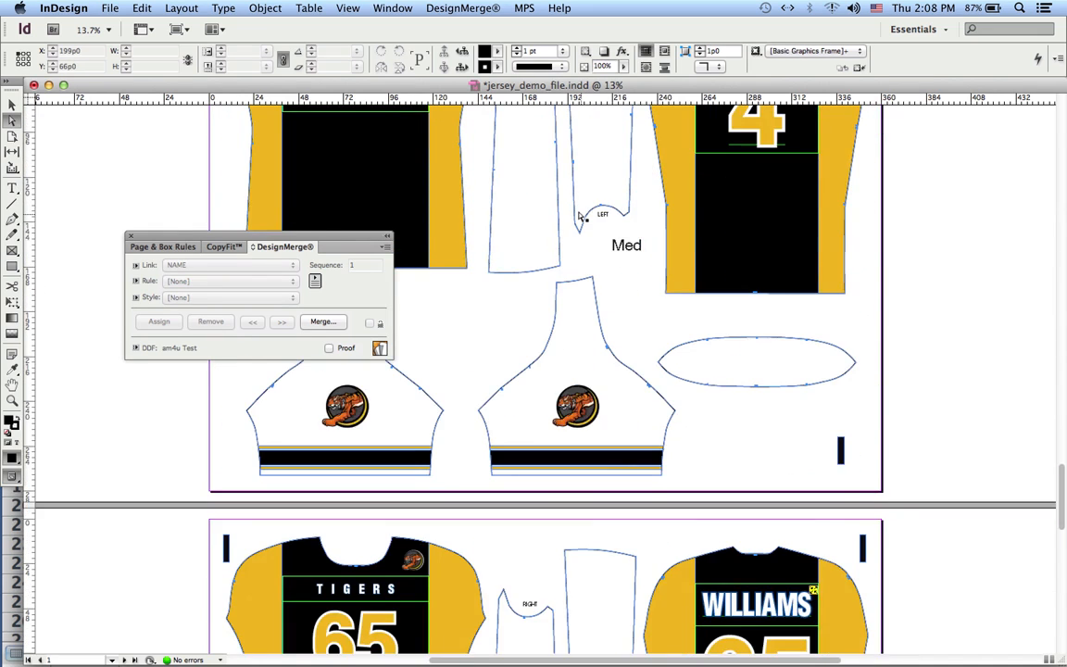
{"action": "scroll", "coordinate": [579, 217], "scroll_direction": "down", "scroll_amount": 7}
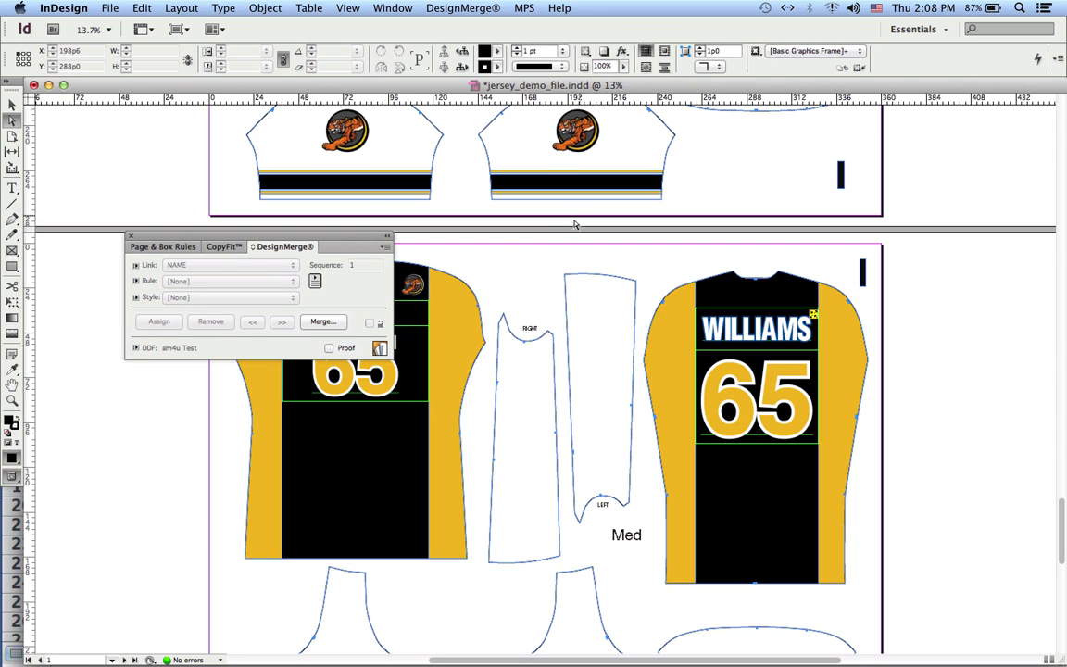
{"action": "scroll", "coordinate": [576, 221], "scroll_direction": "down", "scroll_amount": 5}
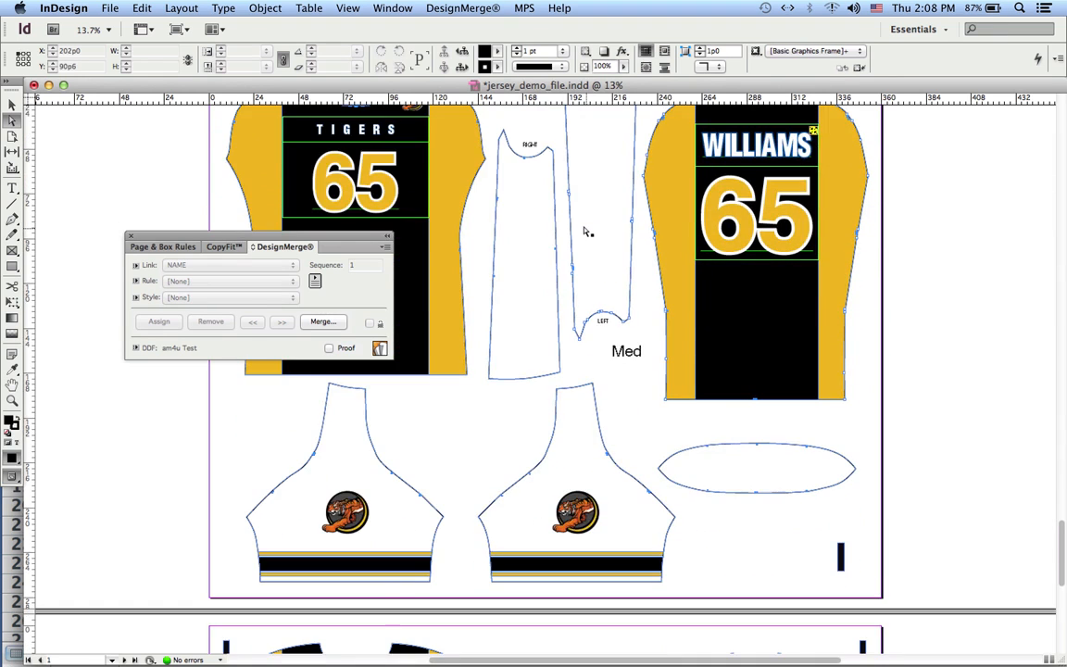
{"action": "scroll", "coordinate": [585, 231], "scroll_direction": "down", "scroll_amount": 9}
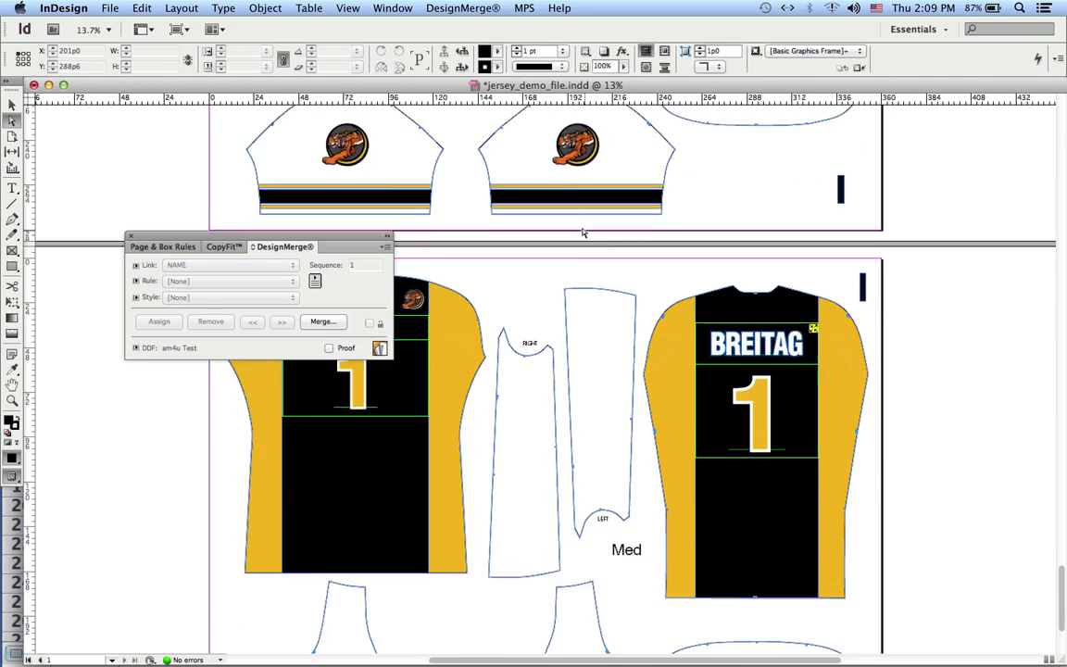
{"action": "scroll", "coordinate": [583, 233], "scroll_direction": "down", "scroll_amount": 1}
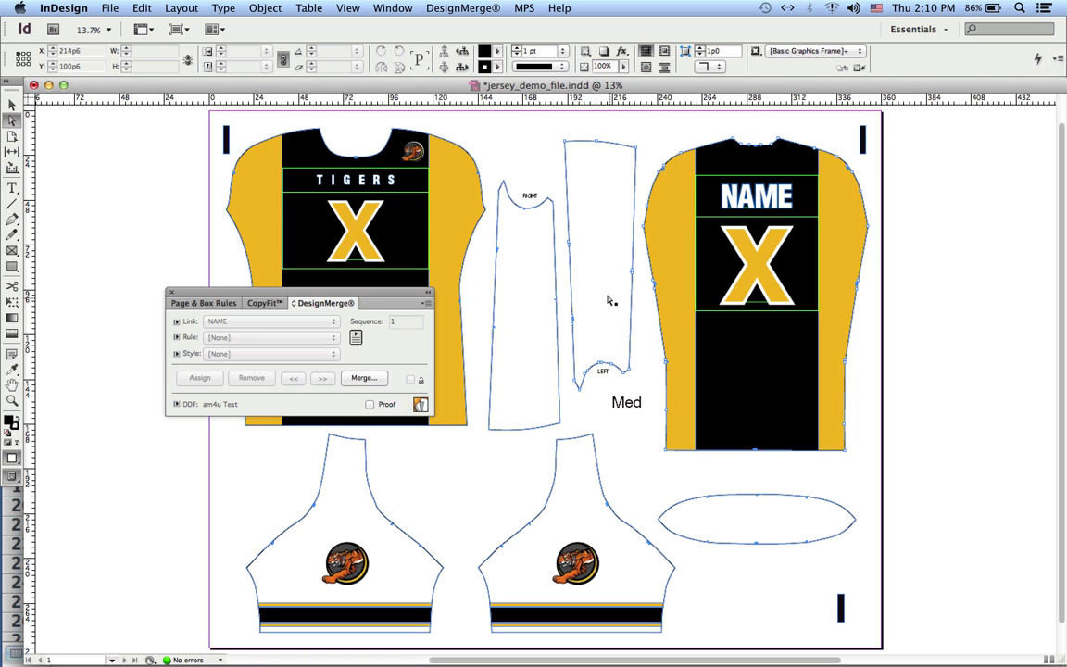
Run a Data Preview test merge of all records on the variable-colour jersey template, using the am4u Test DDF
{"action": "left_click", "coordinate": [364, 378]}
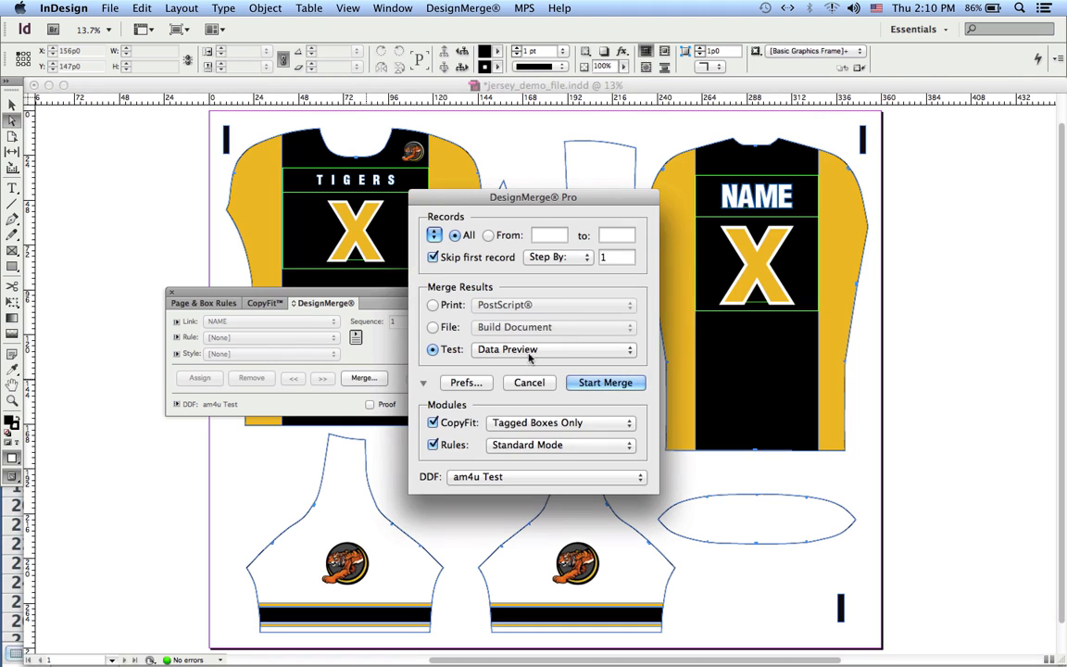
{"action": "left_click", "coordinate": [597, 384]}
{"action": "double_click", "coordinate": [425, 132]}
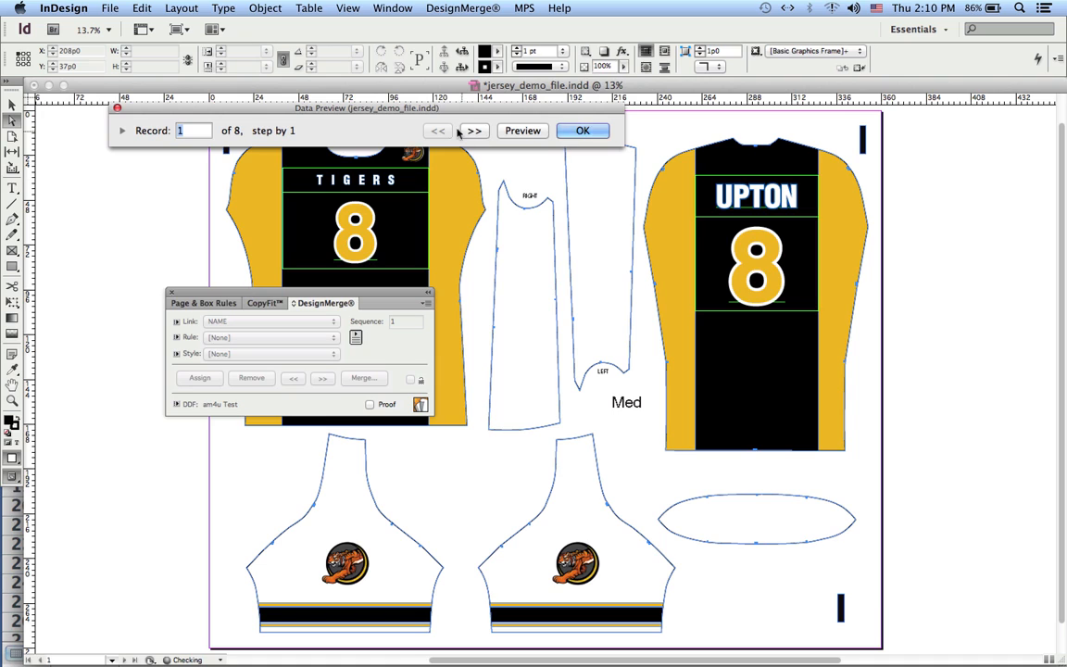
Step the data preview forward from record 1 to record 7, checking jersey colours, names and numbers, and close the preview
{"action": "left_click", "coordinate": [473, 130]}
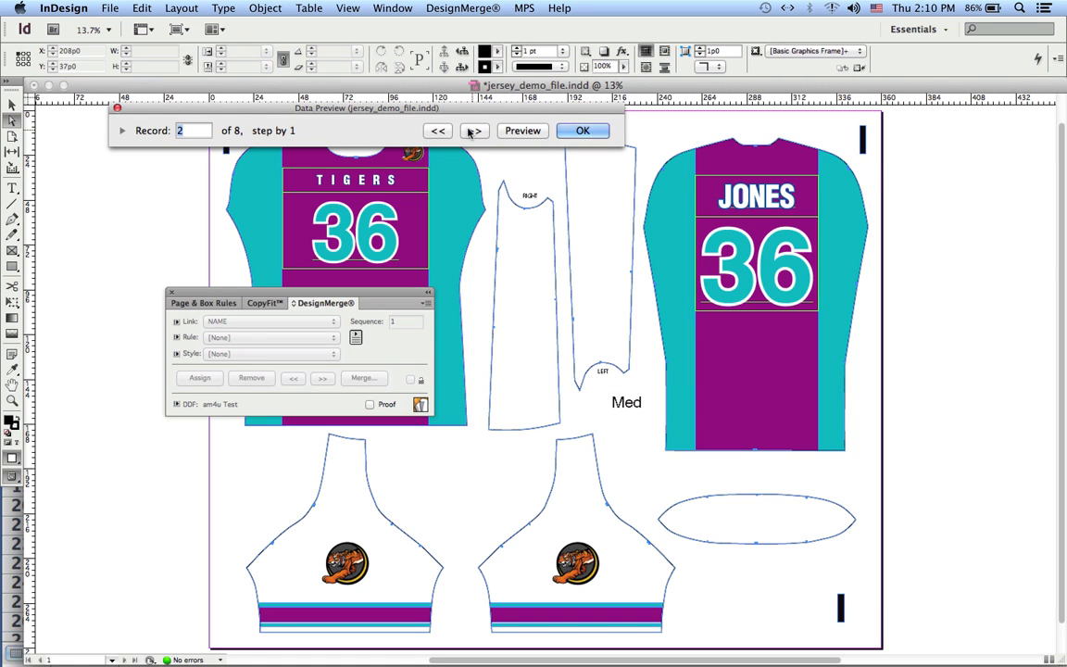
{"action": "left_click", "coordinate": [472, 130]}
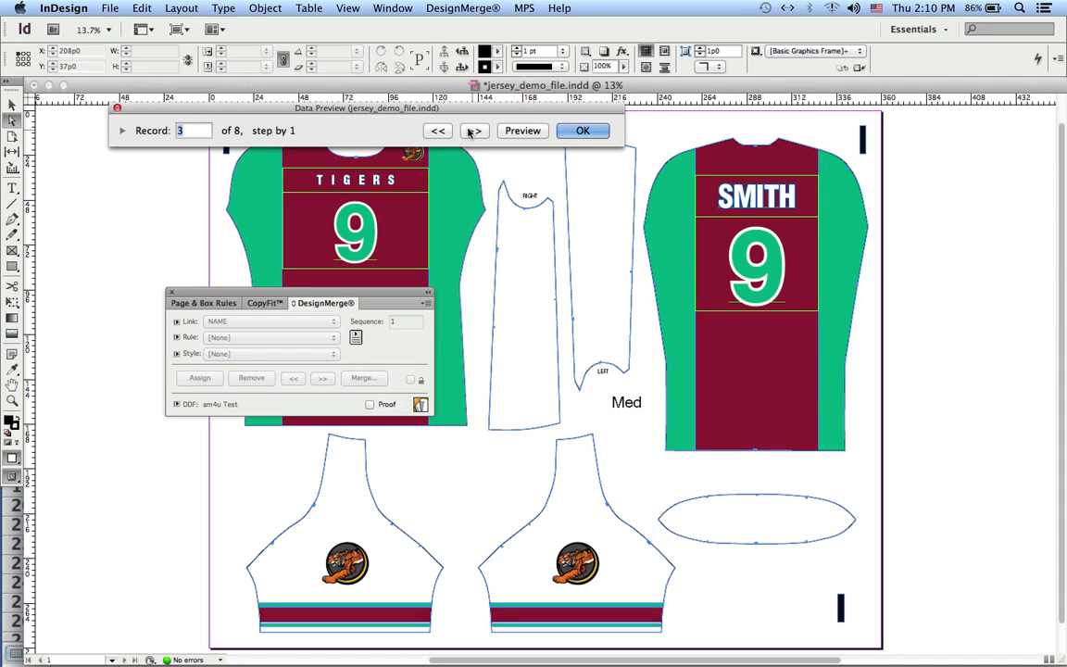
{"action": "left_click", "coordinate": [472, 130]}
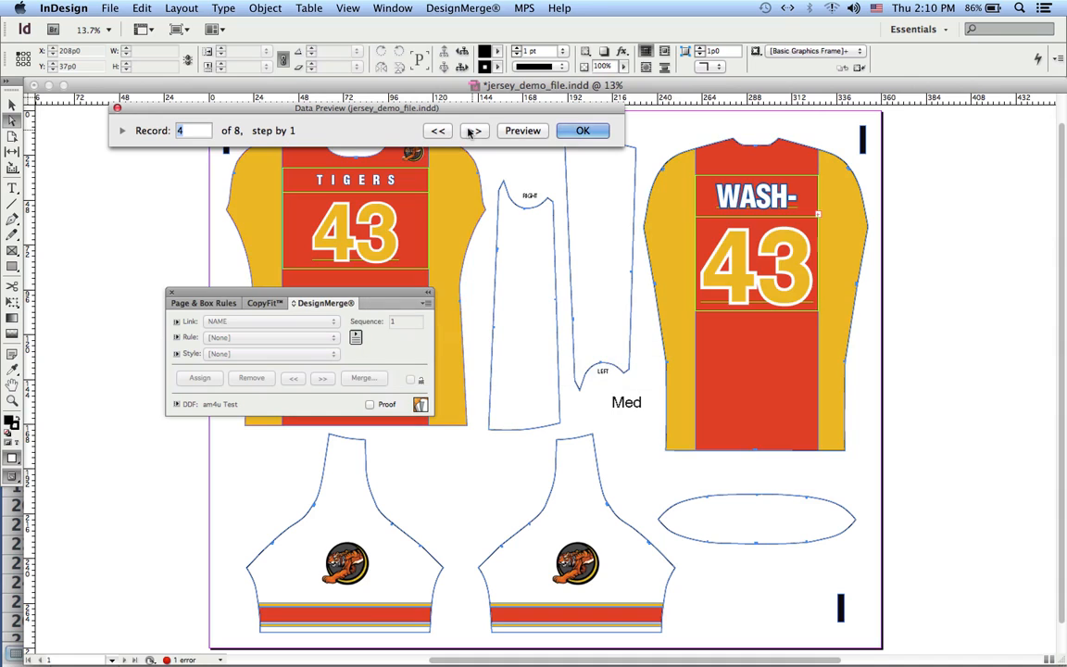
{"action": "left_click", "coordinate": [471, 132]}
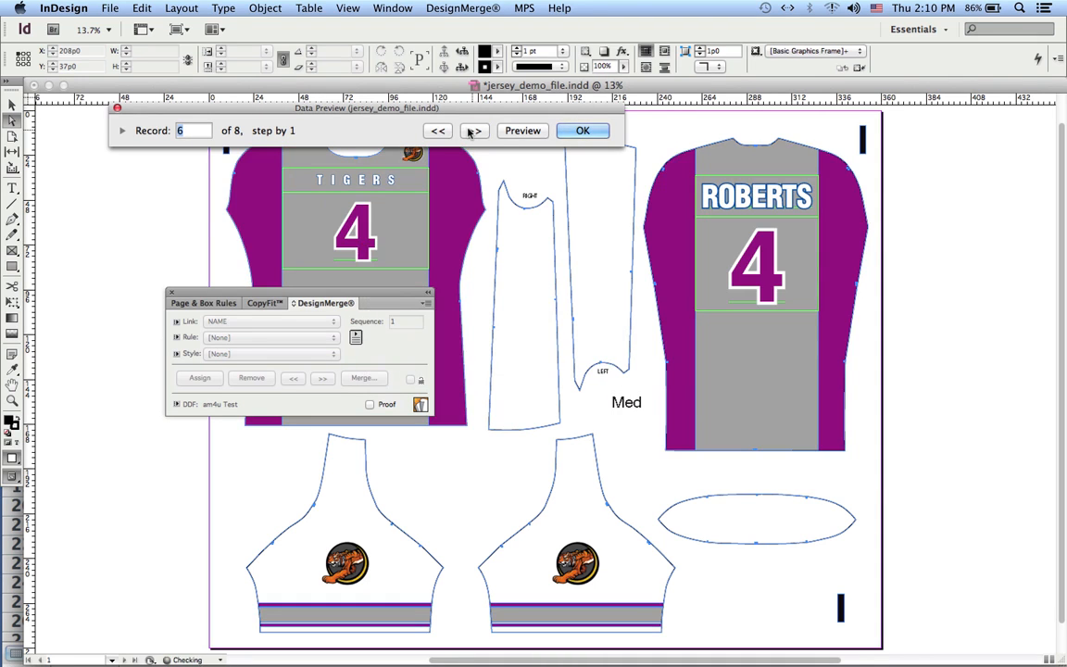
{"action": "left_click", "coordinate": [470, 131]}
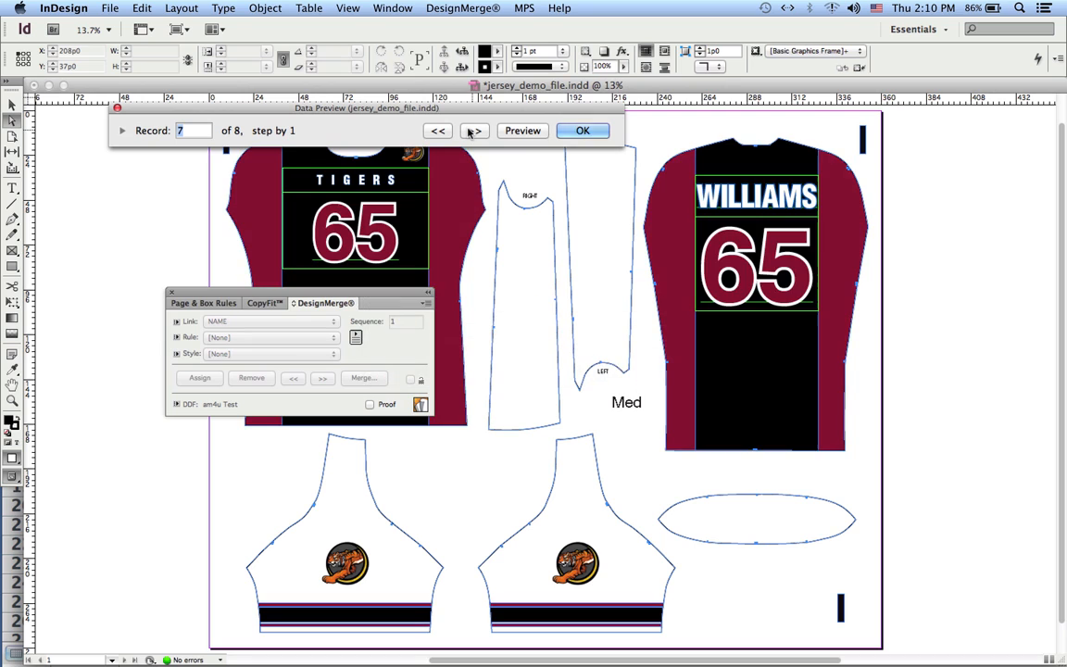
{"action": "left_click", "coordinate": [582, 131]}
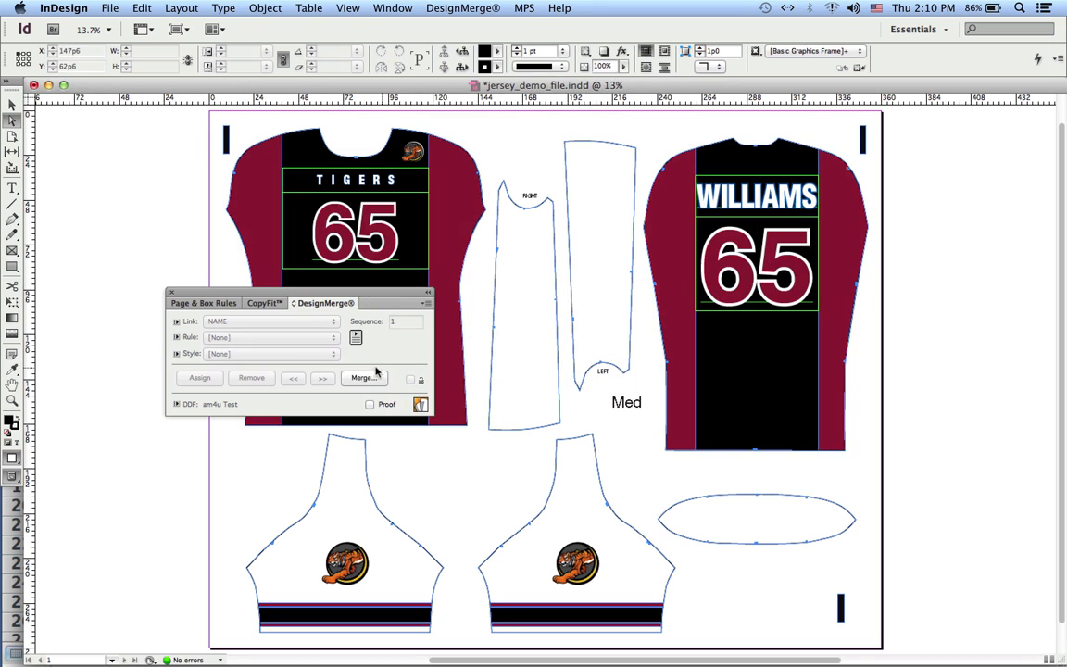
Set the merge results to Print, review the available output formats and keep PostScript
{"action": "left_click", "coordinate": [365, 378]}
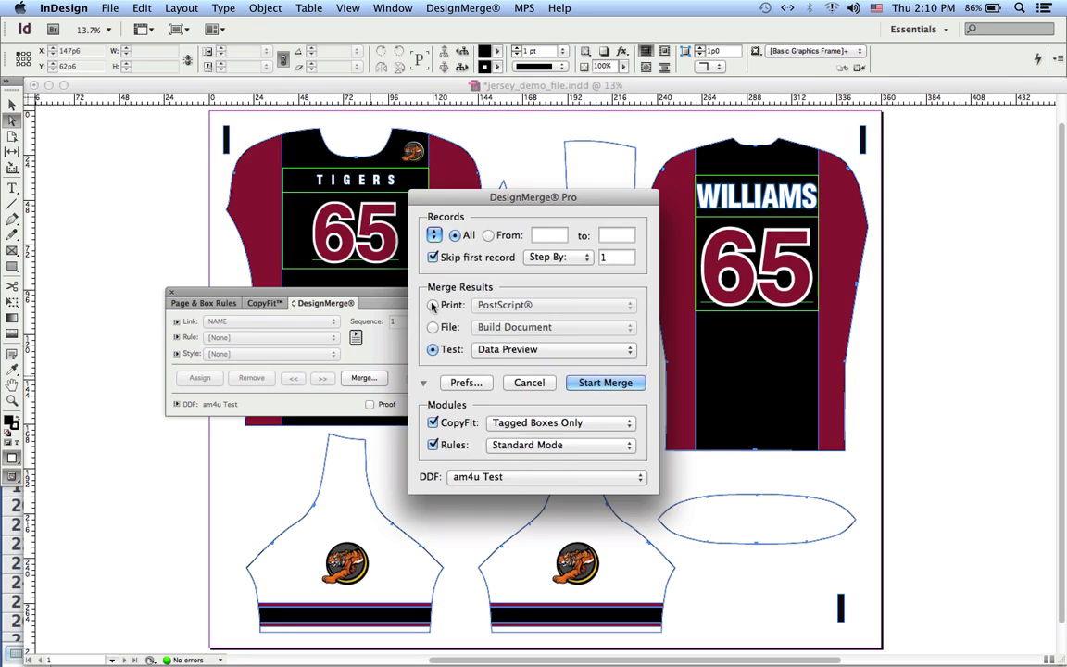
{"action": "left_click", "coordinate": [522, 305]}
{"action": "left_click", "coordinate": [529, 304]}
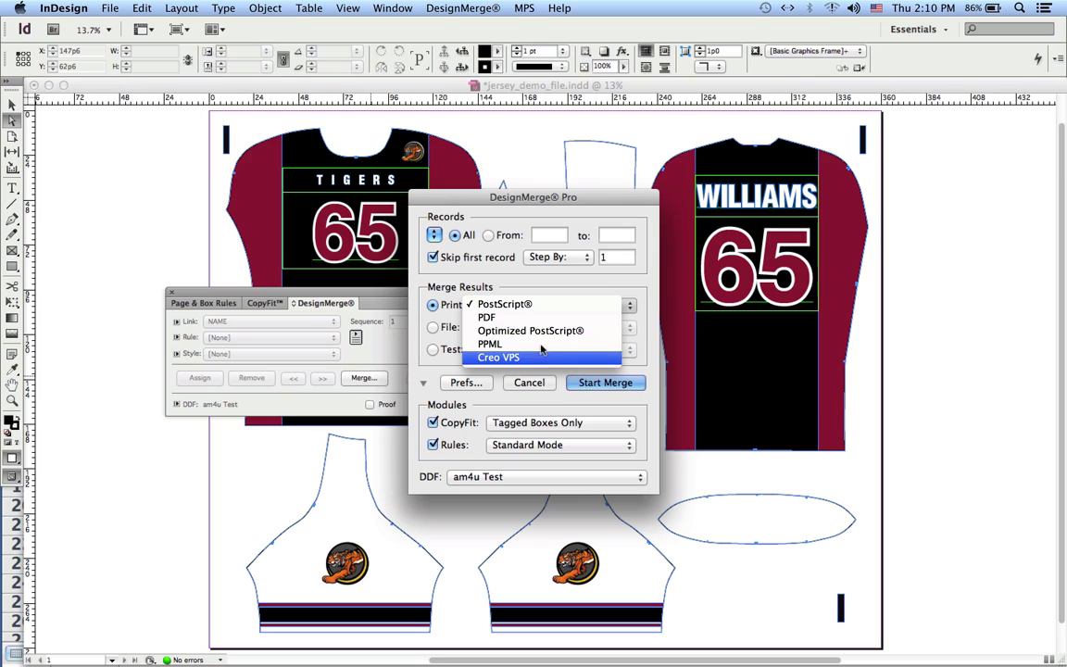
{"action": "left_click", "coordinate": [639, 320]}
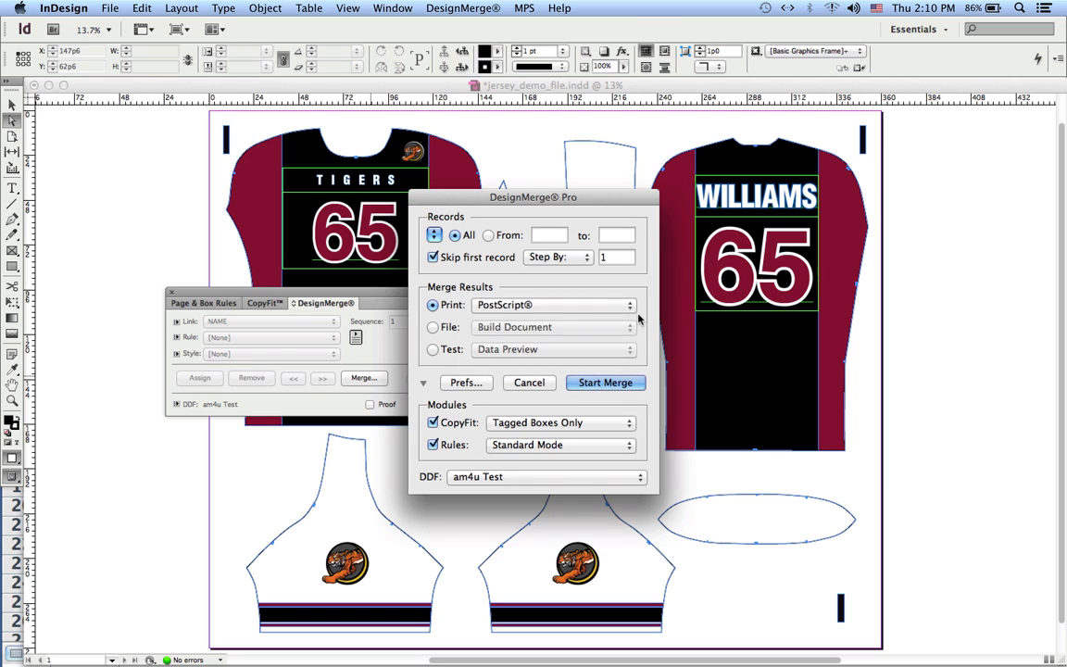